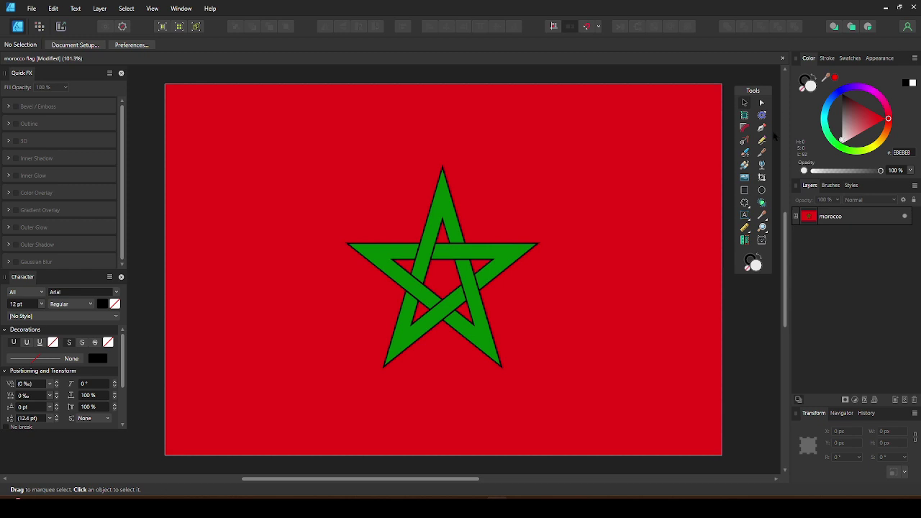
# Trace the star's outer outline with the Pen tool as a closed five-point curve through its outer tips, then deselect it.
pyautogui.click(761, 128)
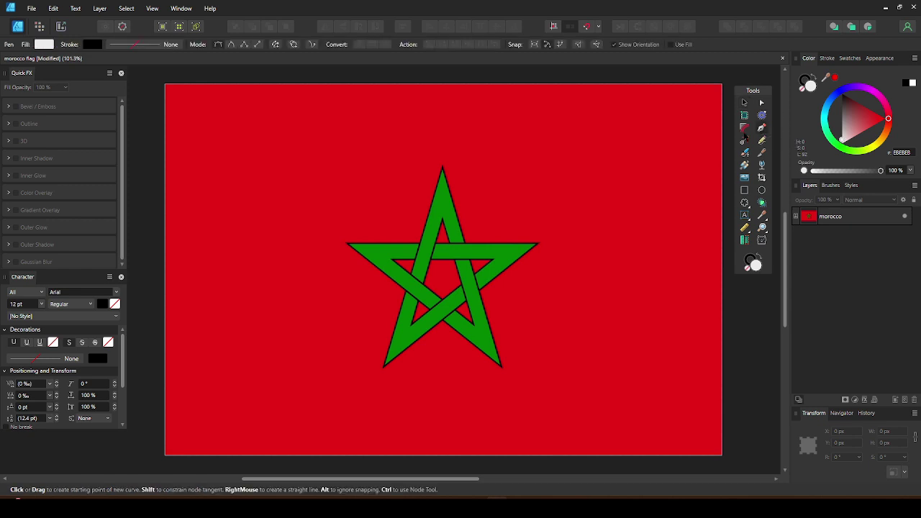
pyautogui.scroll(4, 450, 221)
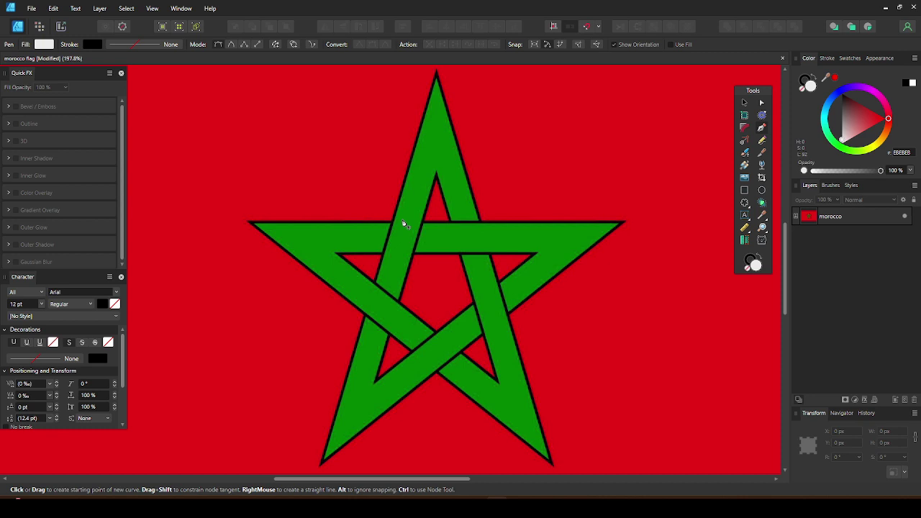
pyautogui.click(248, 222)
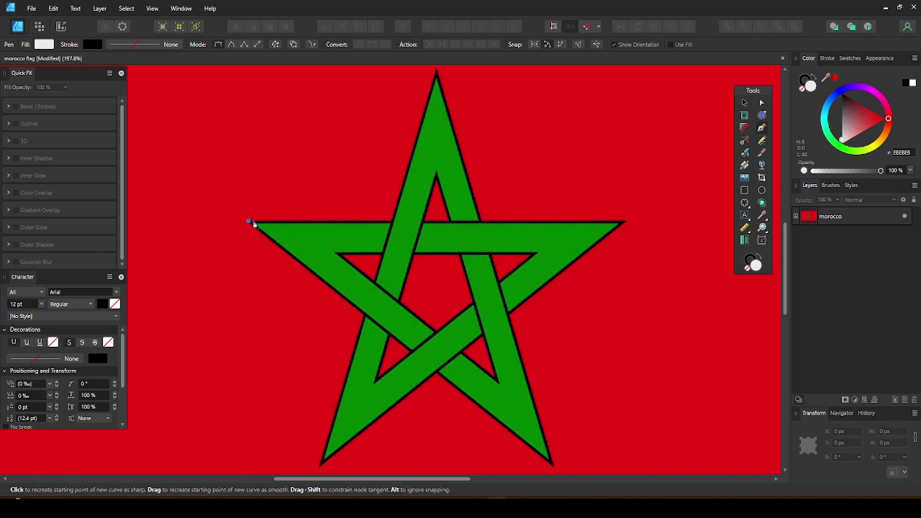
pyautogui.click(625, 221)
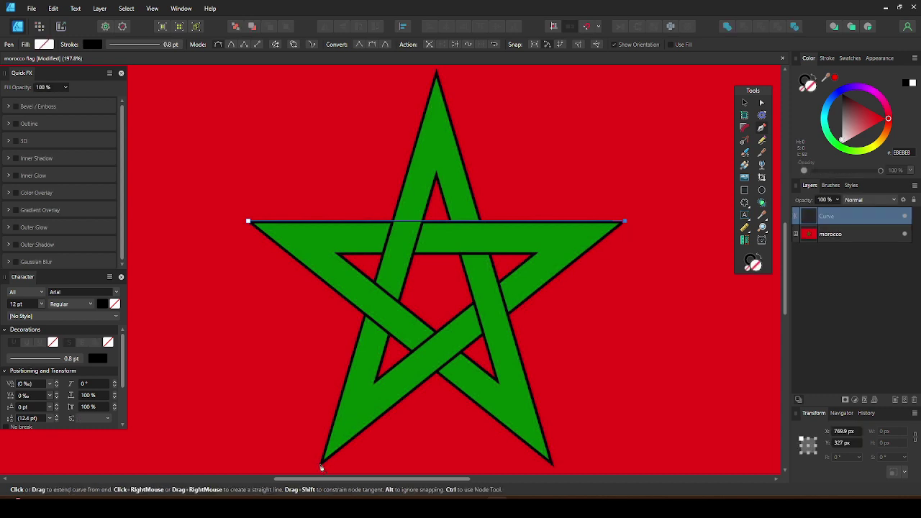
pyautogui.click(321, 465)
pyautogui.click(437, 72)
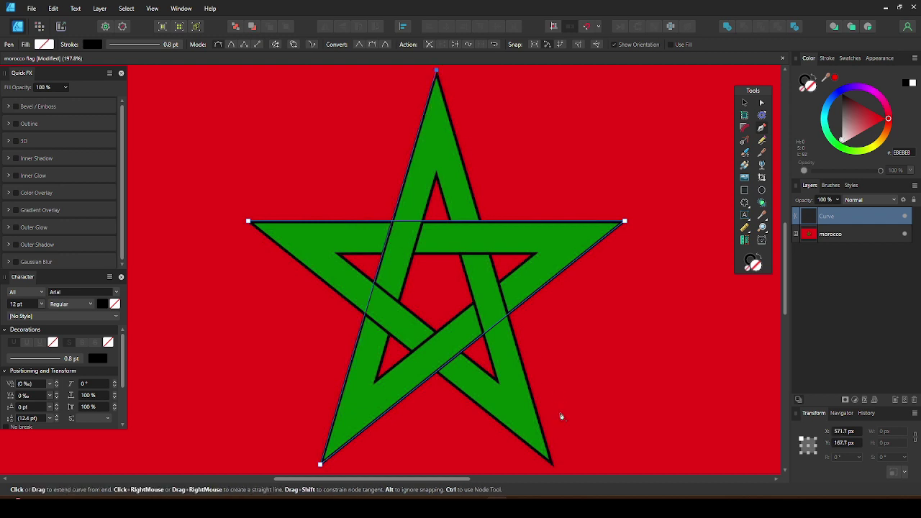
pyautogui.scroll(-2, 550, 425)
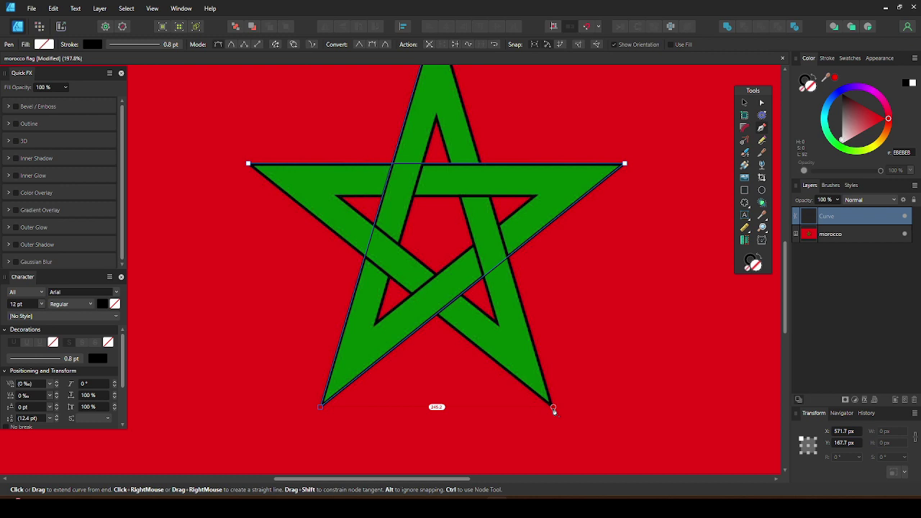
pyautogui.click(553, 410)
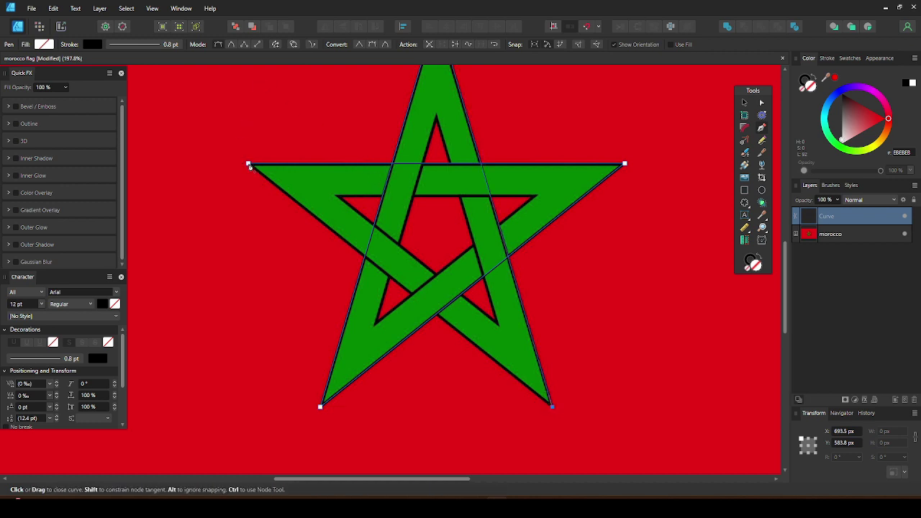
pyautogui.click(248, 161)
pyautogui.scroll(-1, 605, 241)
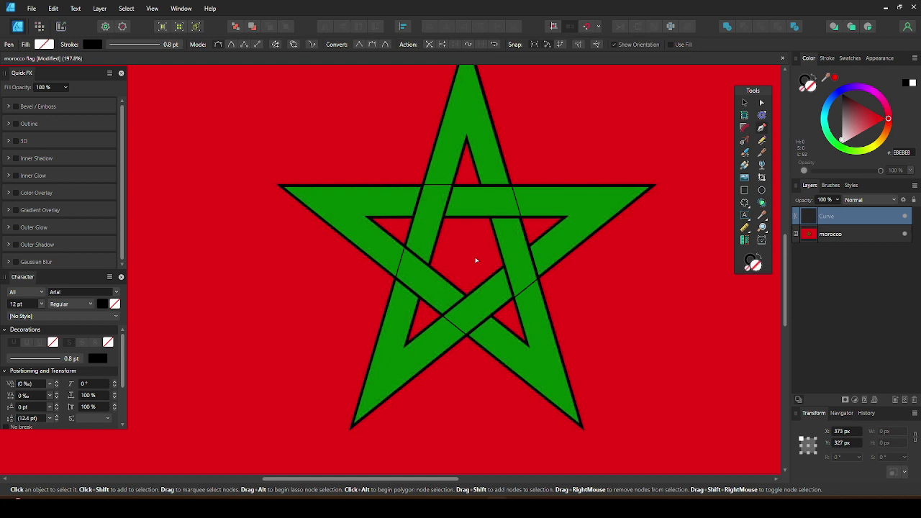
pyautogui.scroll(1, 476, 254)
pyautogui.press('Escape')
# Trace the star's inner outline as a second closed five-point curve through the inner tips of the green bands.
pyautogui.click(406, 345)
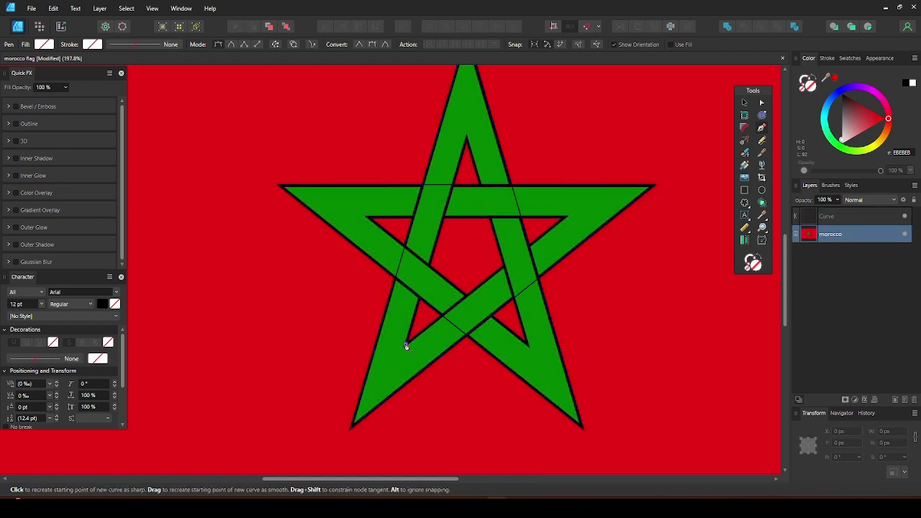
pyautogui.click(468, 136)
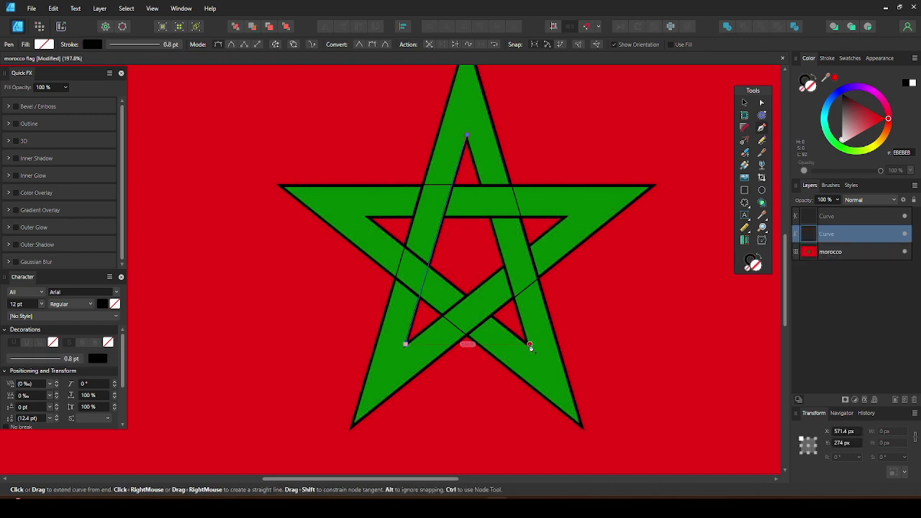
pyautogui.click(530, 346)
pyautogui.click(368, 218)
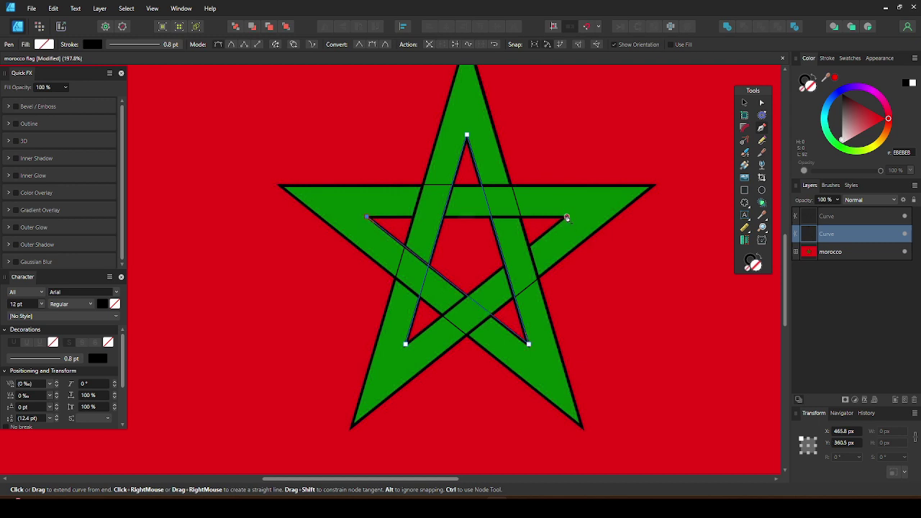
pyautogui.click(567, 217)
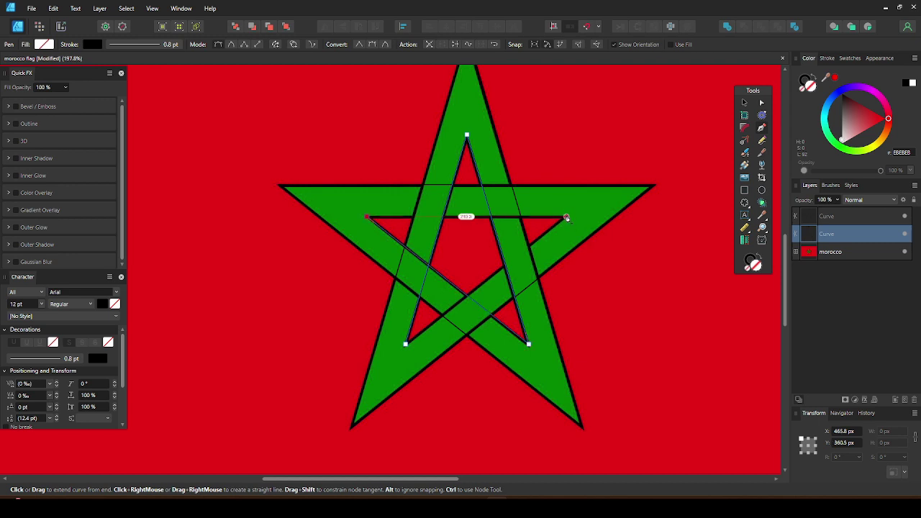
pyautogui.click(407, 346)
# Duplicate the outer and inner star curves, place the copies together above the originals, and hide the copies.
pyautogui.scroll(-3, 477, 236)
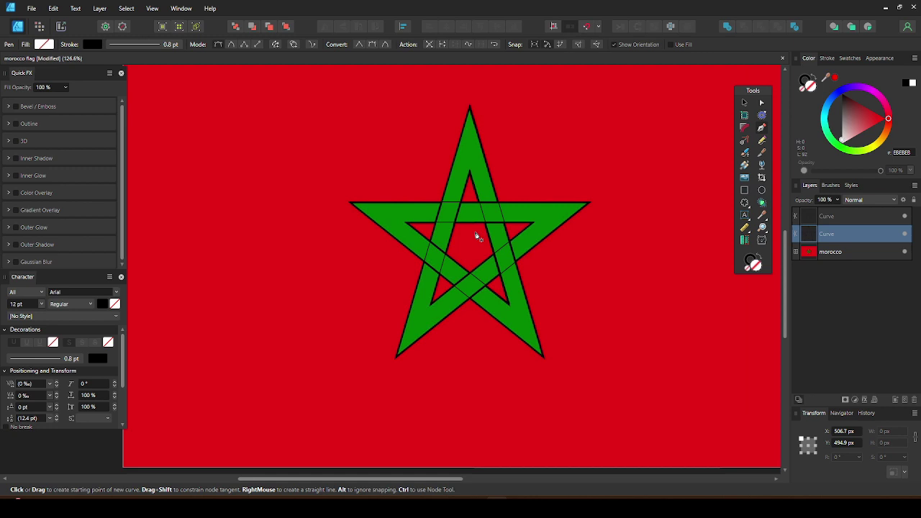
pyautogui.scroll(-1, 477, 236)
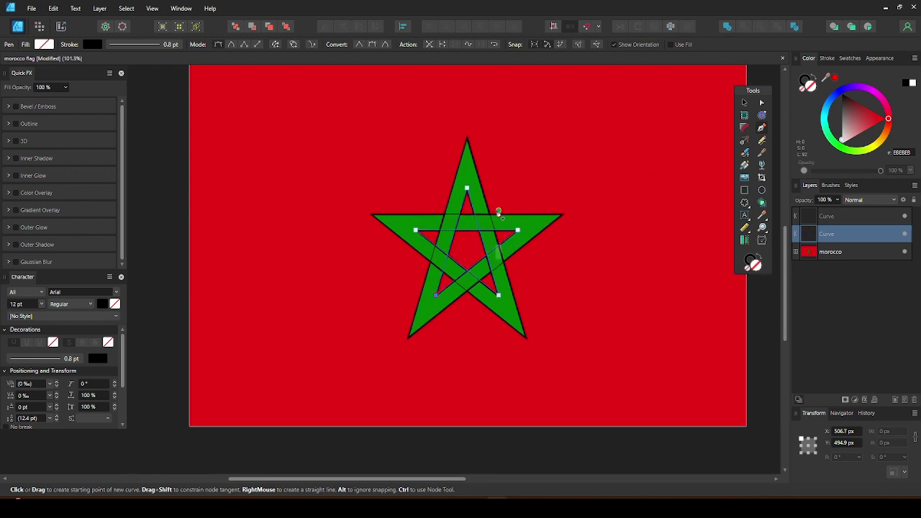
pyautogui.keyDown('shift'); pyautogui.click(828, 216); pyautogui.keyUp('shift')
pyautogui.scroll(6, 478, 214)
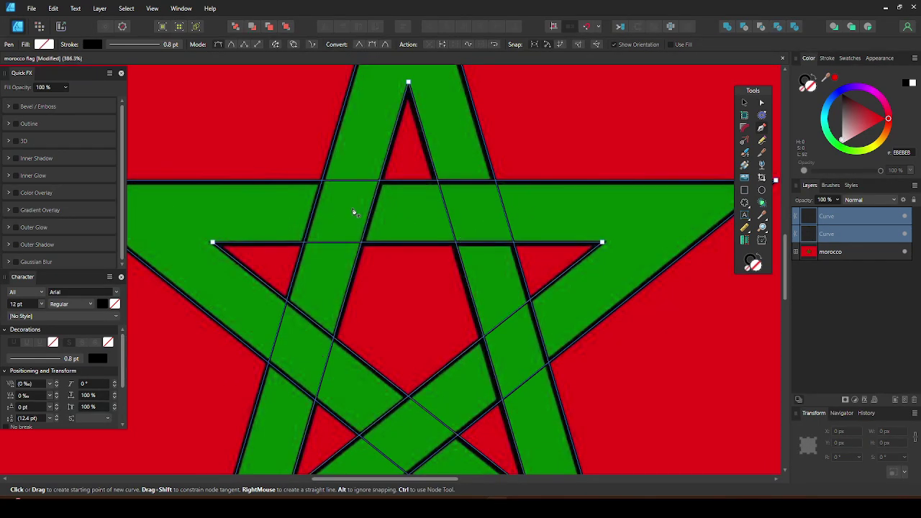
pyautogui.scroll(-7, 407, 216)
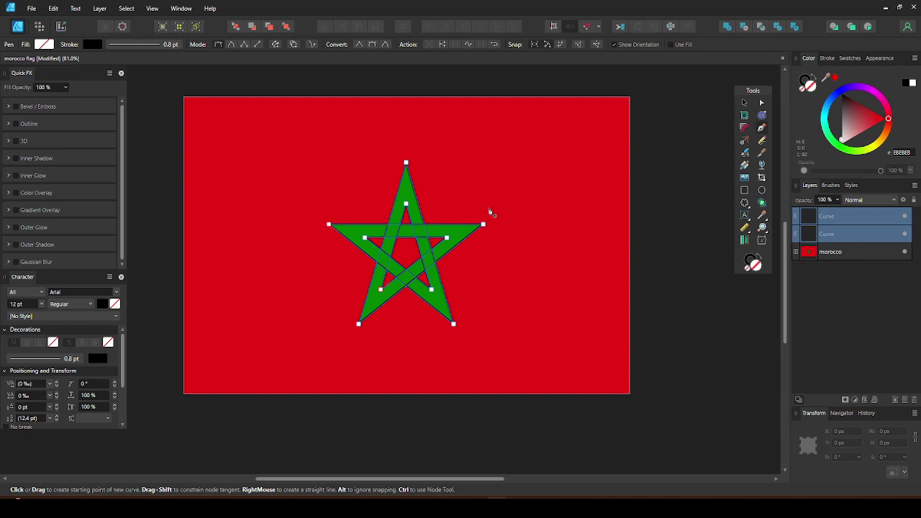
pyautogui.hotkey('ctrl', 'j')
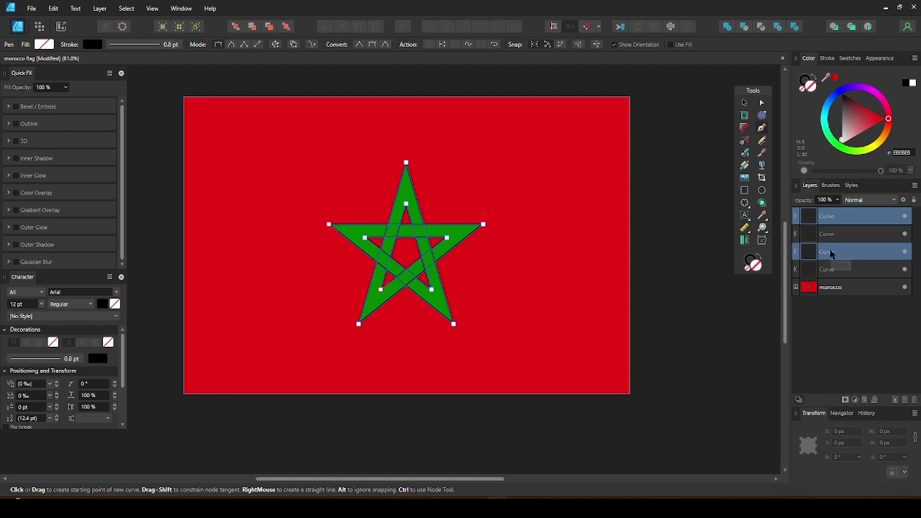
pyautogui.moveTo(829, 254); pyautogui.dragTo(825, 235)
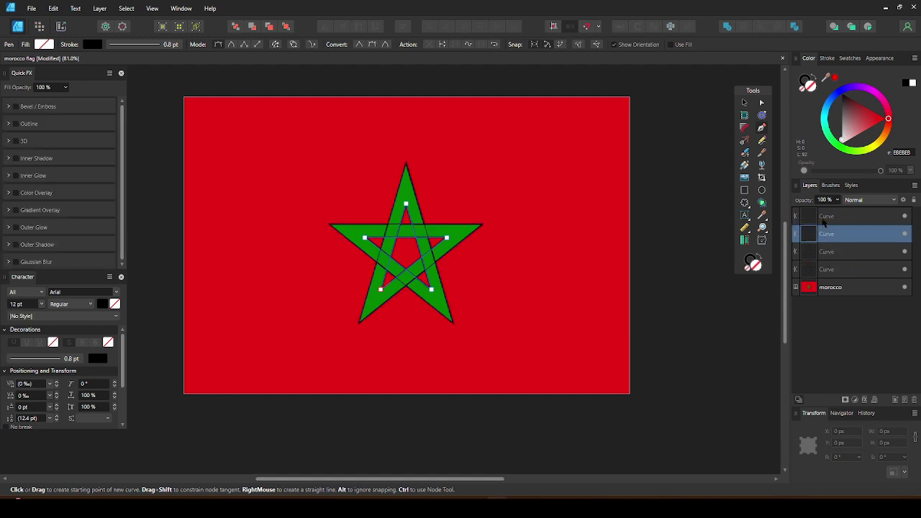
pyautogui.keyDown('shift'); pyautogui.click(825, 221); pyautogui.keyUp('shift')
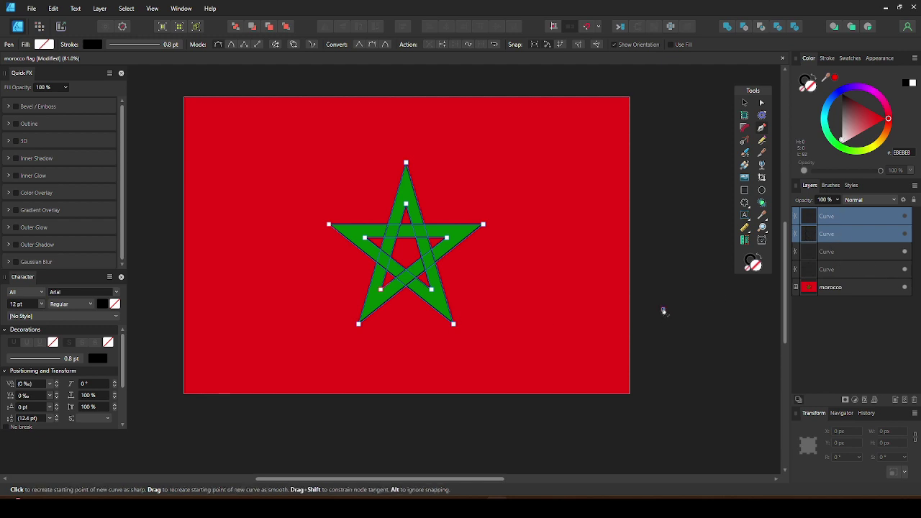
# Add nodes to the original inner curve where the upper point's right-hand line crosses the horizontal band's edges, and delete the segment between them.
pyautogui.click(832, 255)
pyautogui.keyDown('shift'); pyautogui.click(833, 269); pyautogui.keyUp('shift')
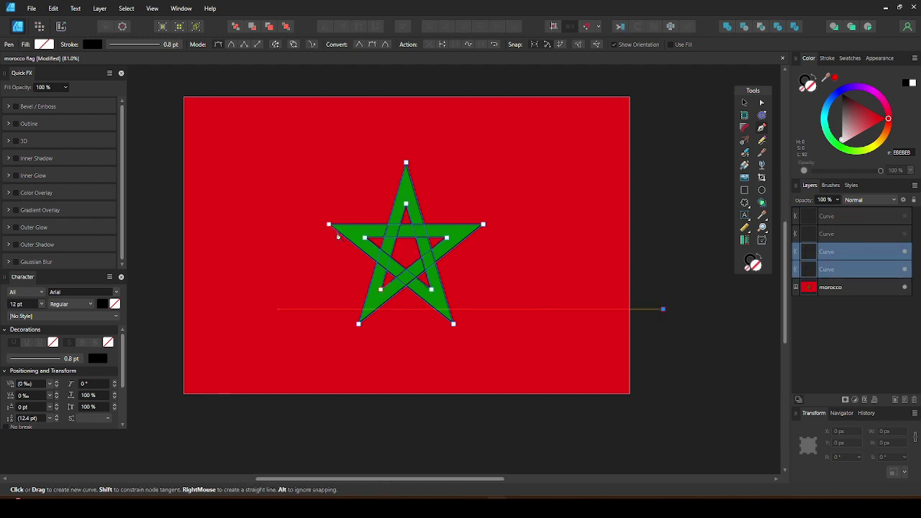
pyautogui.scroll(2, 413, 217)
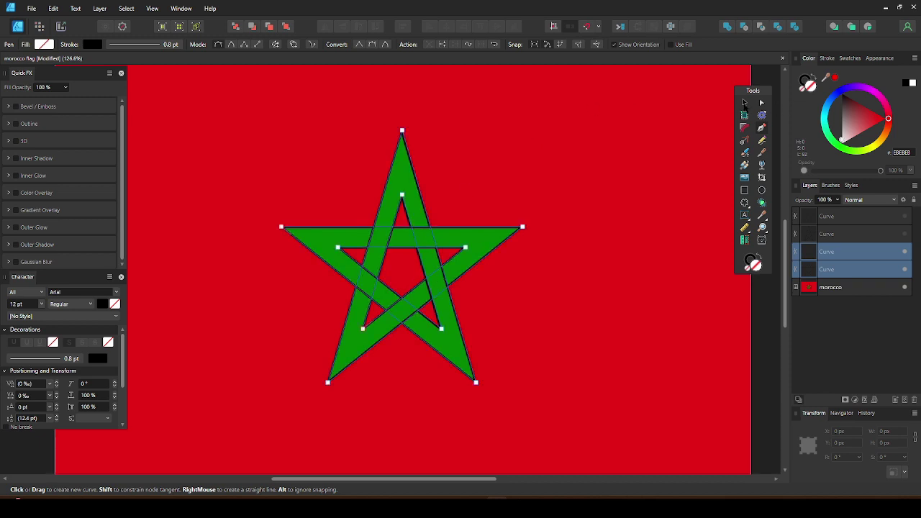
pyautogui.click(744, 103)
pyautogui.scroll(4, 350, 200)
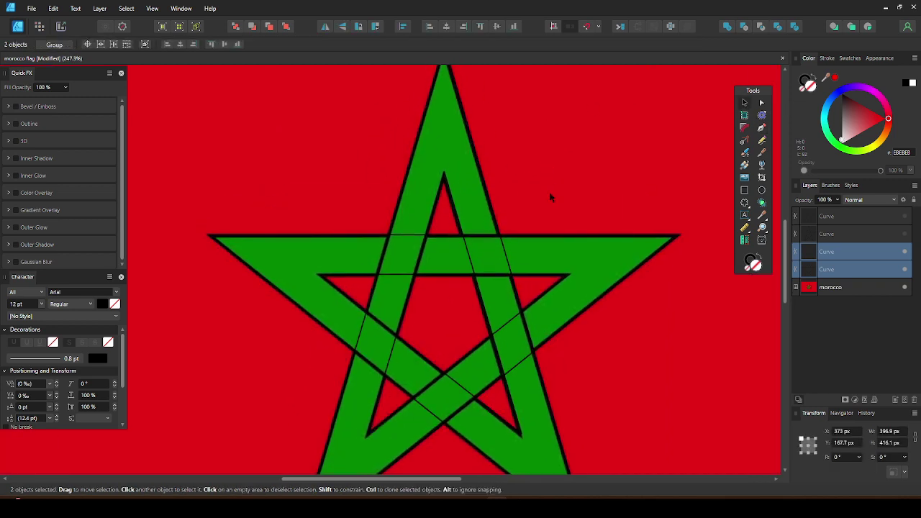
pyautogui.scroll(-1, 550, 198)
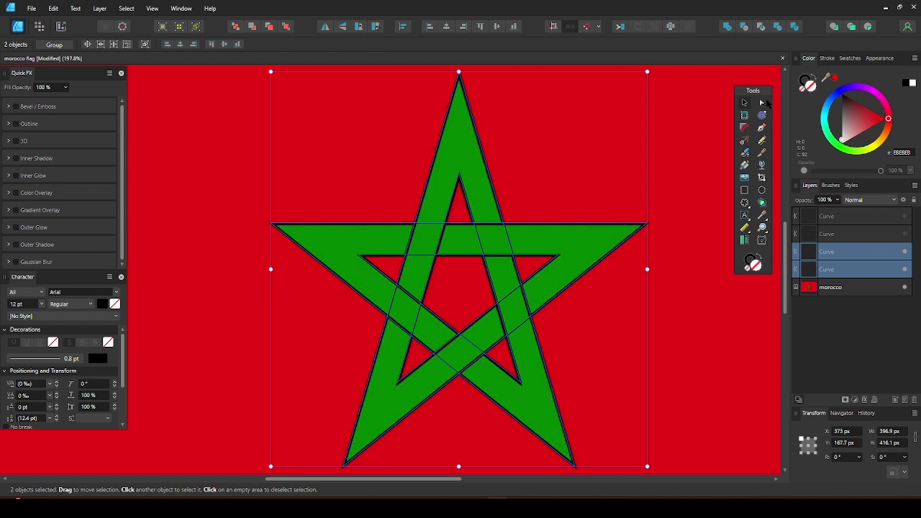
pyautogui.click(766, 102)
pyautogui.scroll(5, 481, 249)
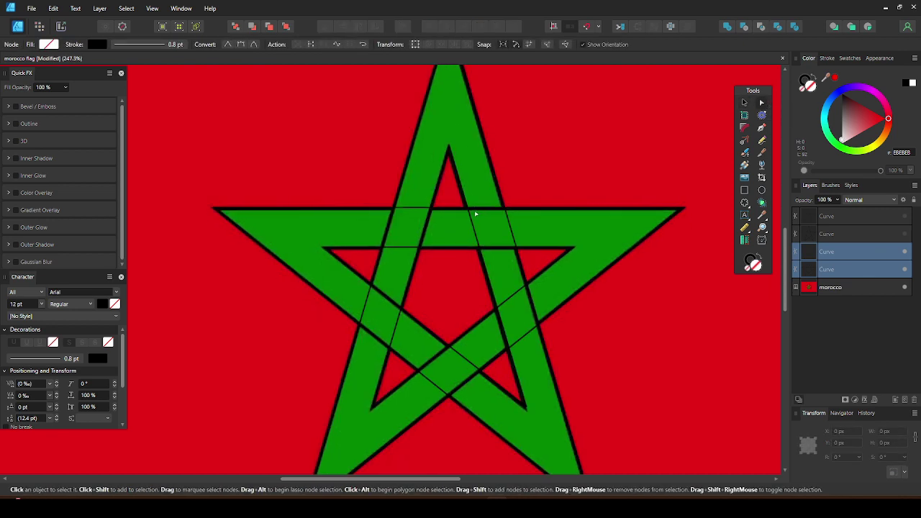
pyautogui.click(427, 193)
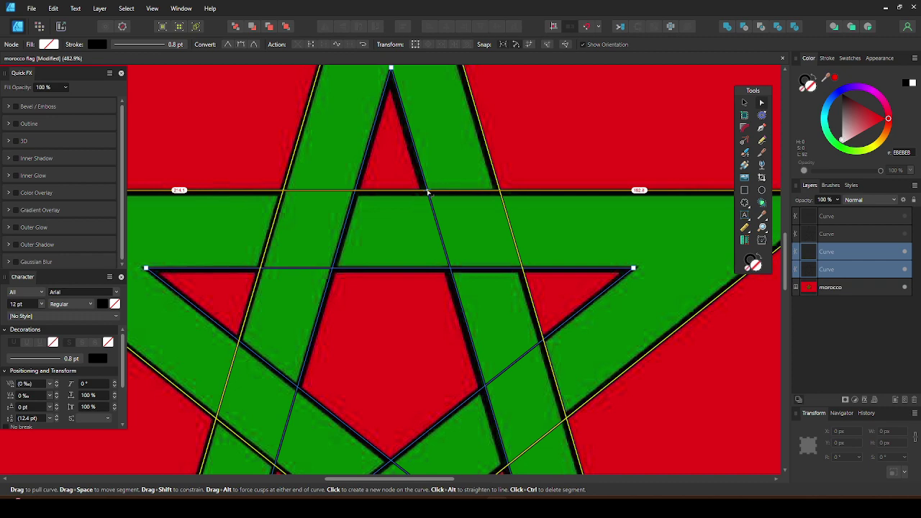
pyautogui.click(428, 193)
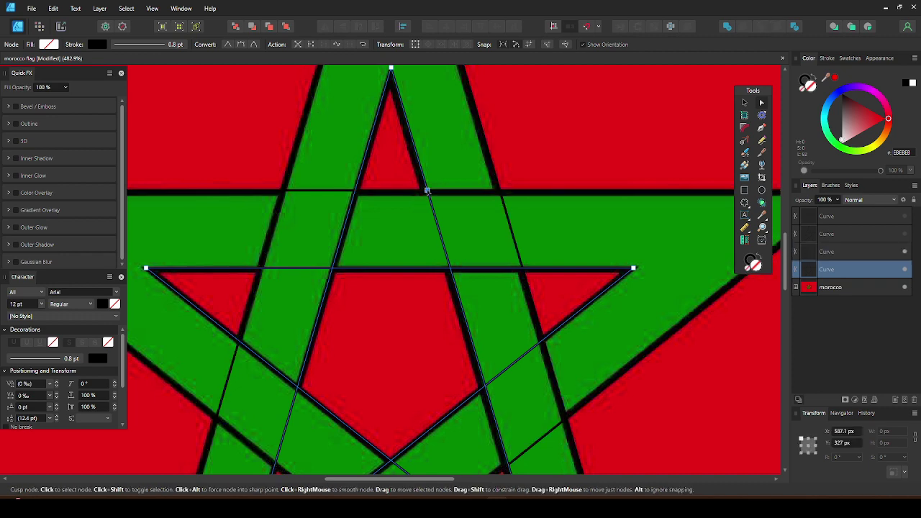
pyautogui.click(450, 269)
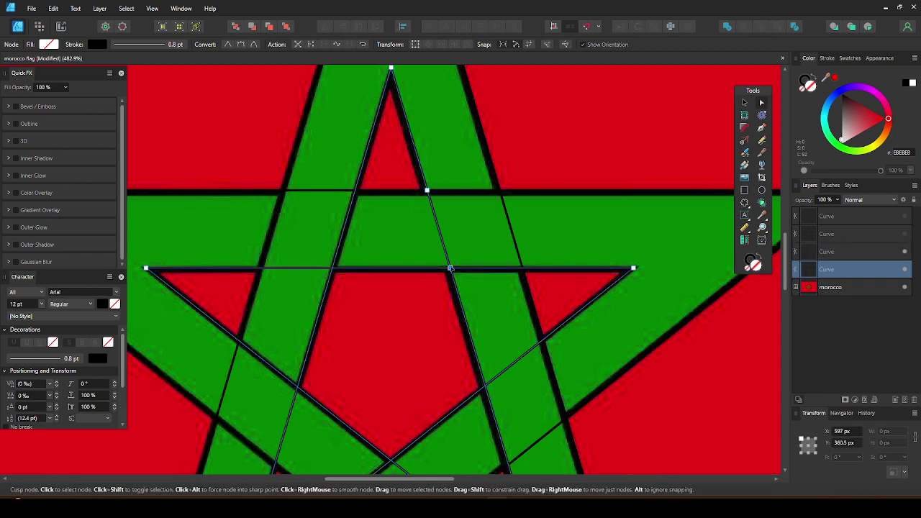
pyautogui.keyDown('ctrl'); pyautogui.click(437, 226); pyautogui.keyUp('ctrl')
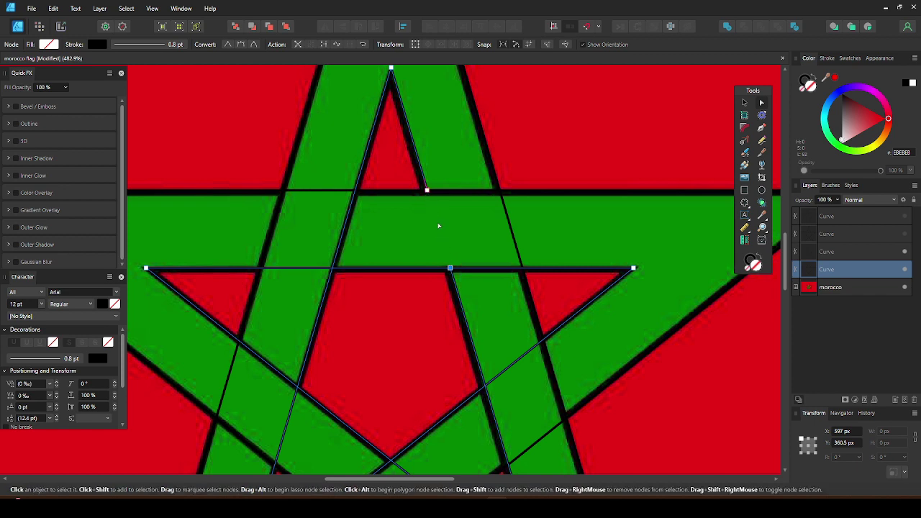
# Add nodes to the outer curve where the upper point's right-hand line crosses the horizontal band's edges, and delete the segment between them.
pyautogui.keyDown('shift'); pyautogui.click(509, 221); pyautogui.keyUp('shift')
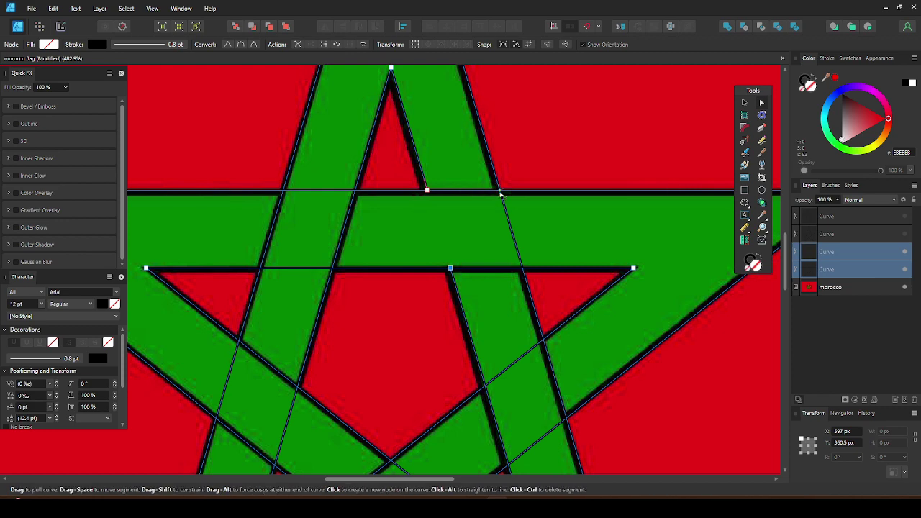
pyautogui.click(501, 191)
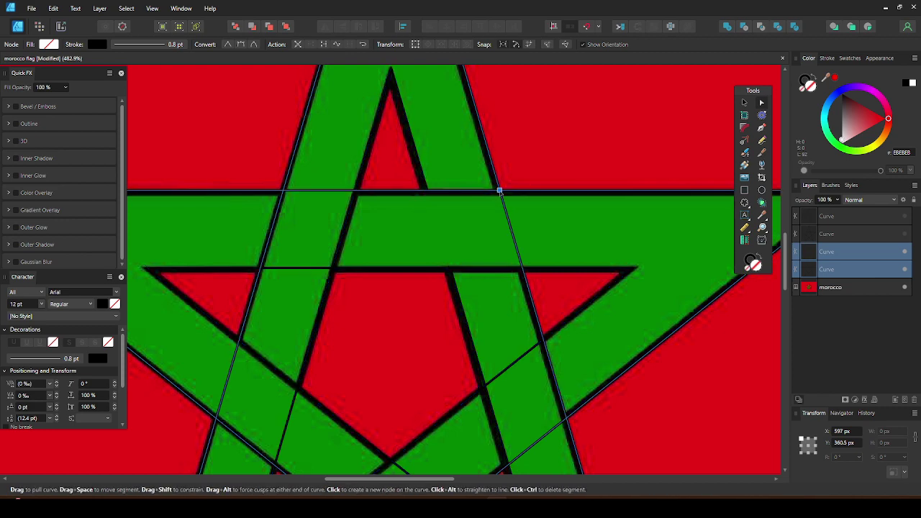
pyautogui.keyDown('shift'); pyautogui.click(524, 270); pyautogui.keyUp('shift')
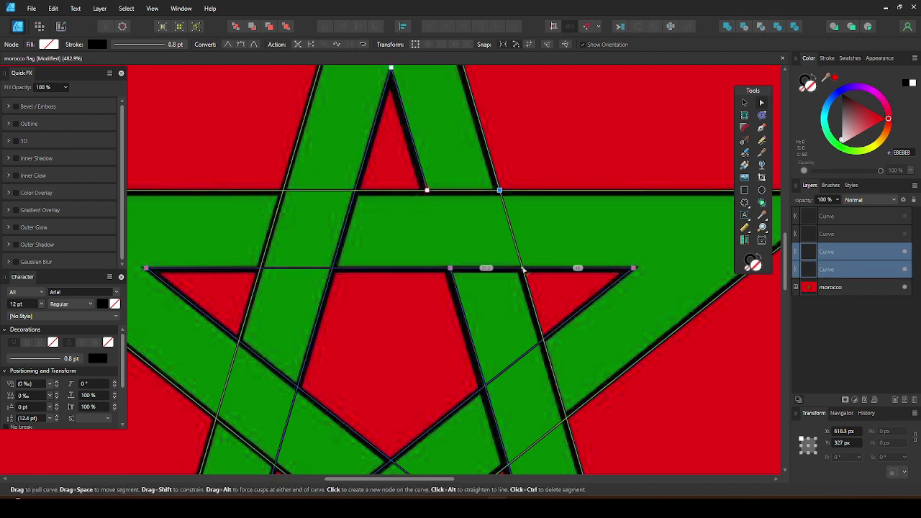
pyautogui.click(523, 268)
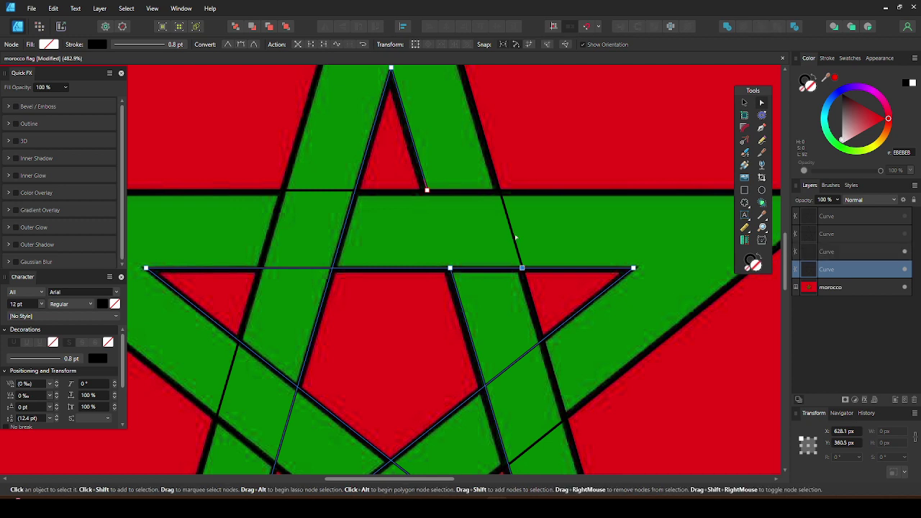
pyautogui.click(514, 238)
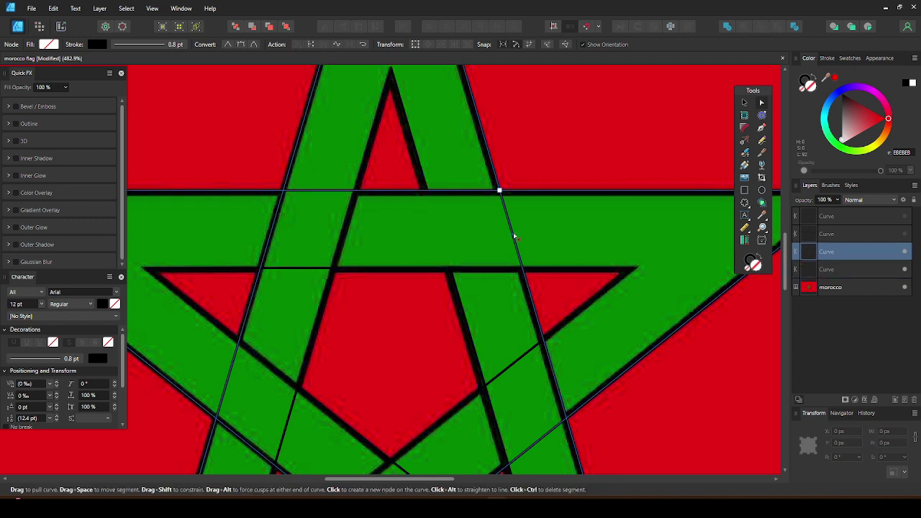
pyautogui.keyDown('shift'); pyautogui.click(536, 270); pyautogui.keyUp('shift')
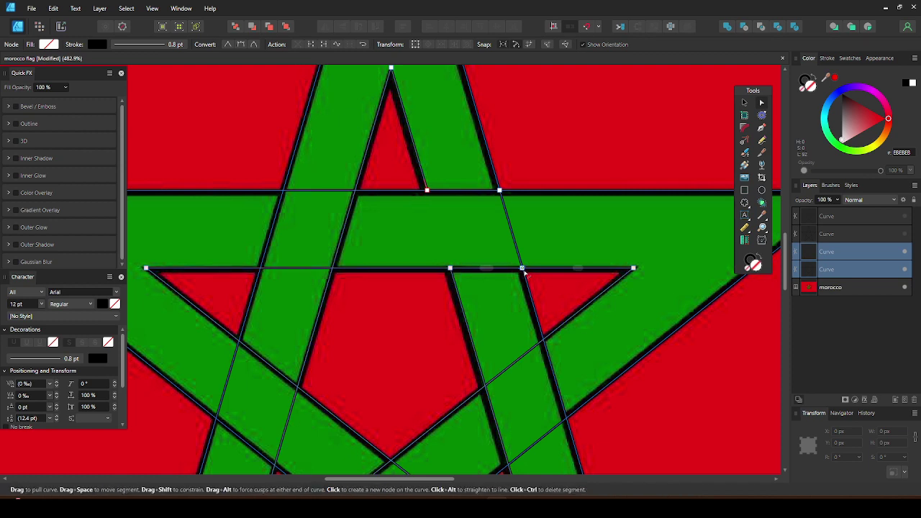
pyautogui.click(522, 270)
pyautogui.click(515, 250)
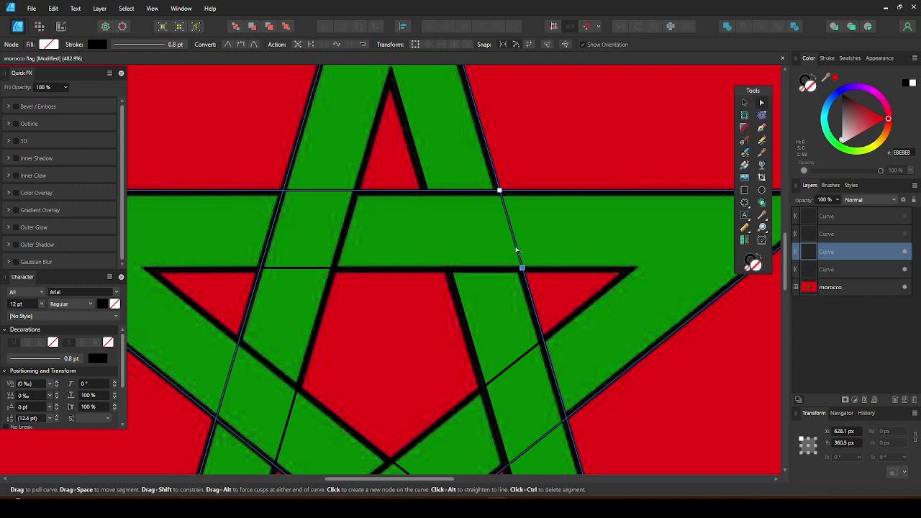
pyautogui.keyDown('ctrl'); pyautogui.click(516, 251); pyautogui.keyUp('ctrl')
# Add nodes to the outer curve where the horizontal band's upper edge crosses the upper point's left-hand band, and delete the segment between them.
pyautogui.scroll(-1, 513, 249)
pyautogui.moveTo(512, 249)
pyautogui.mouseDown()
pyautogui.moveTo(512, 226)
pyautogui.moveTo(619, 242)
pyautogui.mouseUp()
pyautogui.scroll(1, 550, 224)
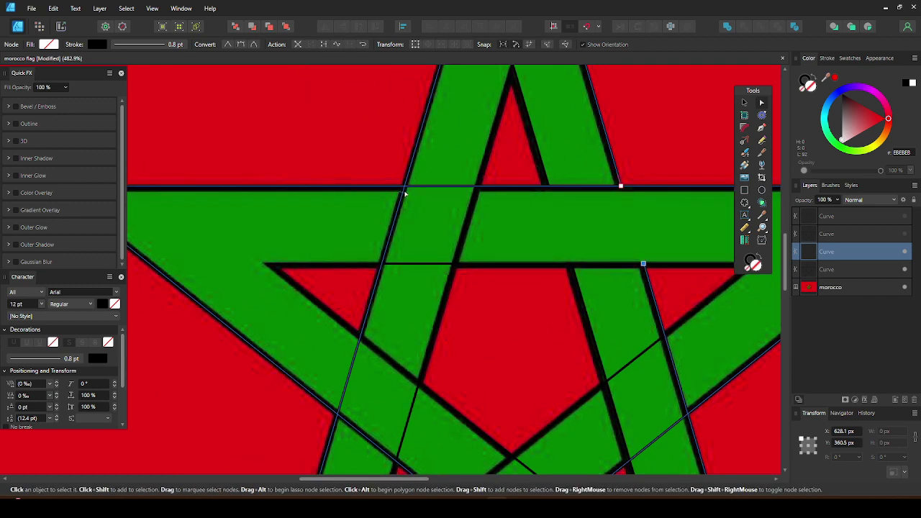
pyautogui.click(405, 186)
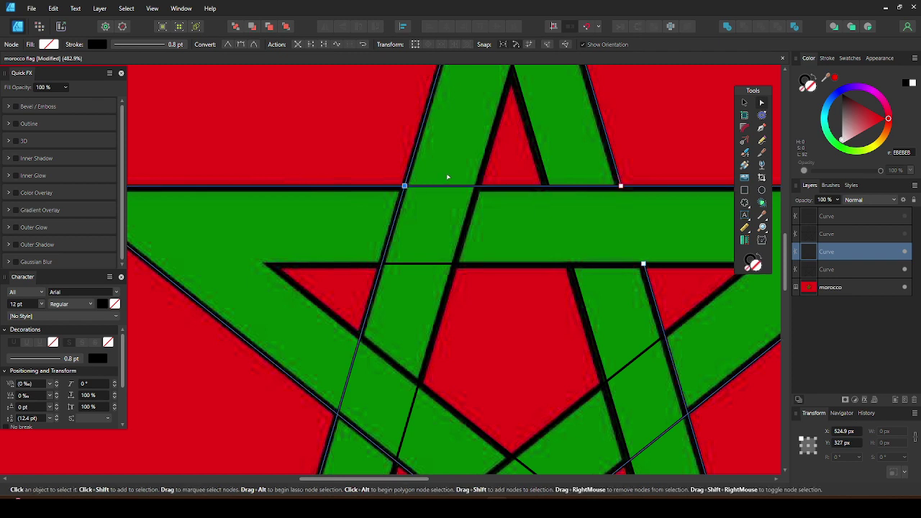
pyautogui.keyDown('shift'); pyautogui.click(485, 170); pyautogui.keyUp('shift')
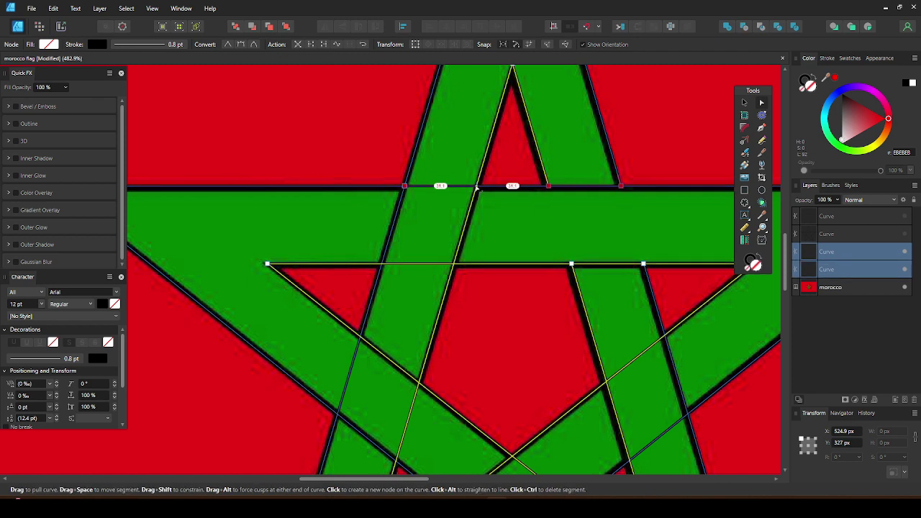
pyautogui.keyDown('ctrl'); pyautogui.click(443, 187); pyautogui.keyUp('ctrl')
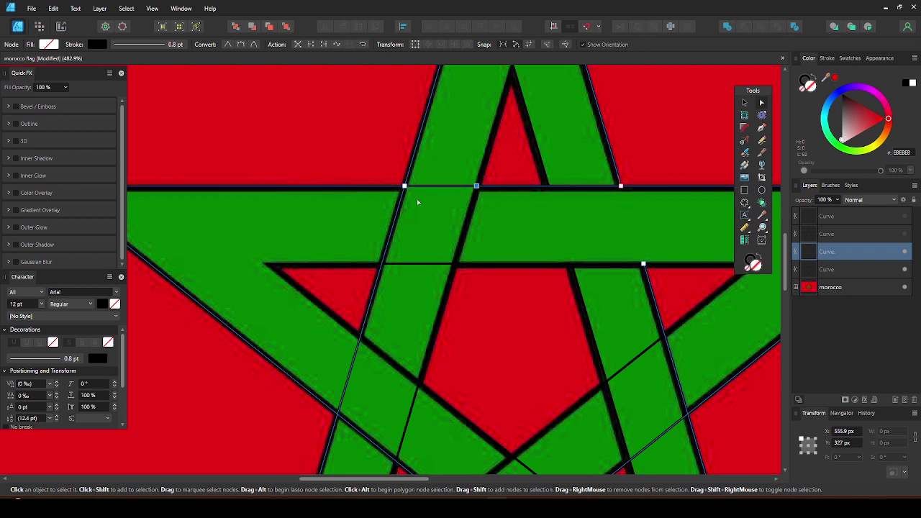
pyautogui.scroll(4, 406, 183)
pyautogui.click(407, 182)
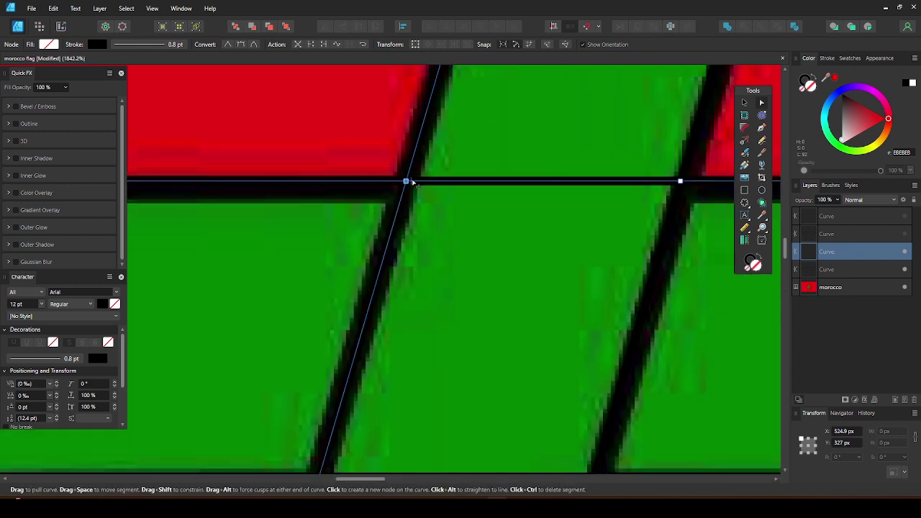
pyautogui.keyDown('ctrl'); pyautogui.click(420, 182); pyautogui.keyUp('ctrl')
pyautogui.scroll(-5, 420, 182)
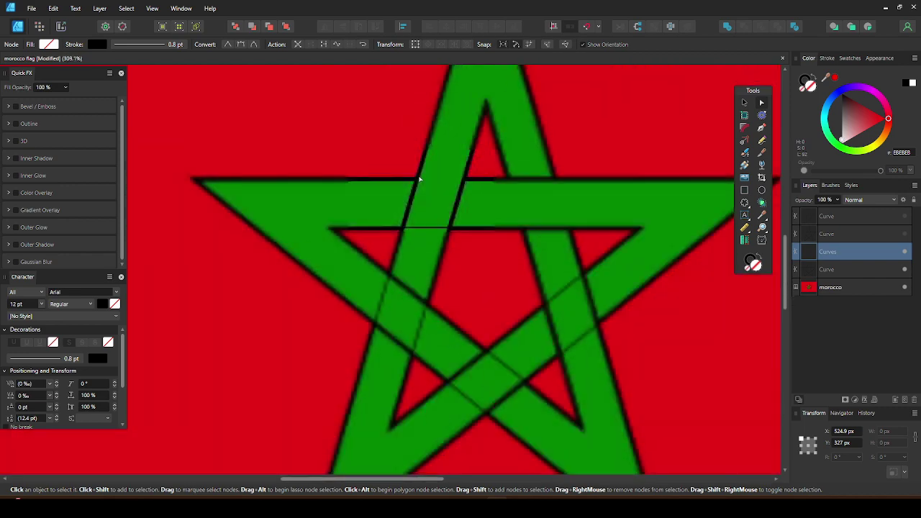
# Add nodes to the inner curve where the horizontal band's lower edge crosses the upper point's left-hand band, and delete the segment between them.
pyautogui.scroll(5, 416, 219)
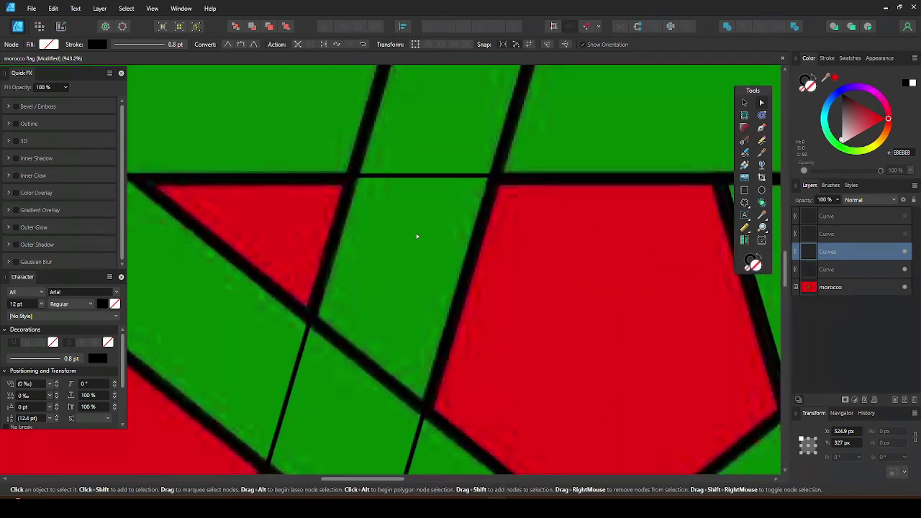
pyautogui.keyDown('shift'); pyautogui.click(409, 183); pyautogui.keyUp('shift')
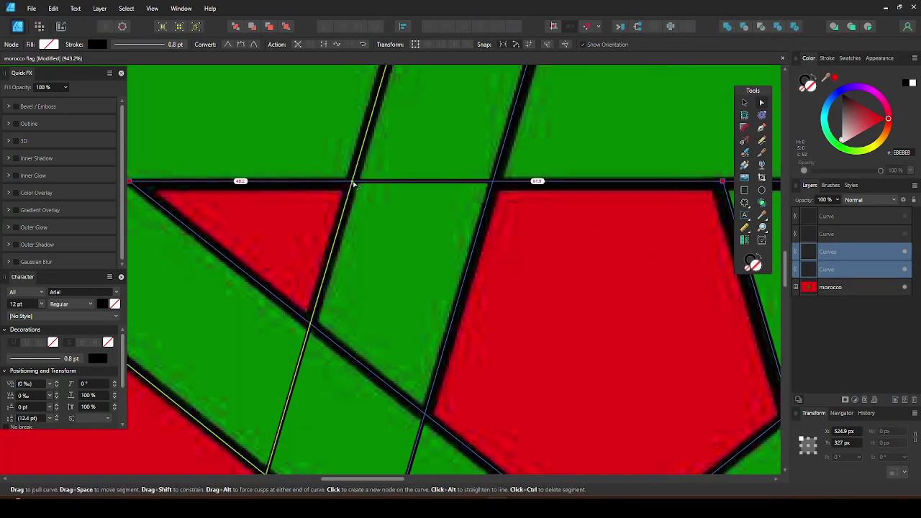
pyautogui.click(354, 185)
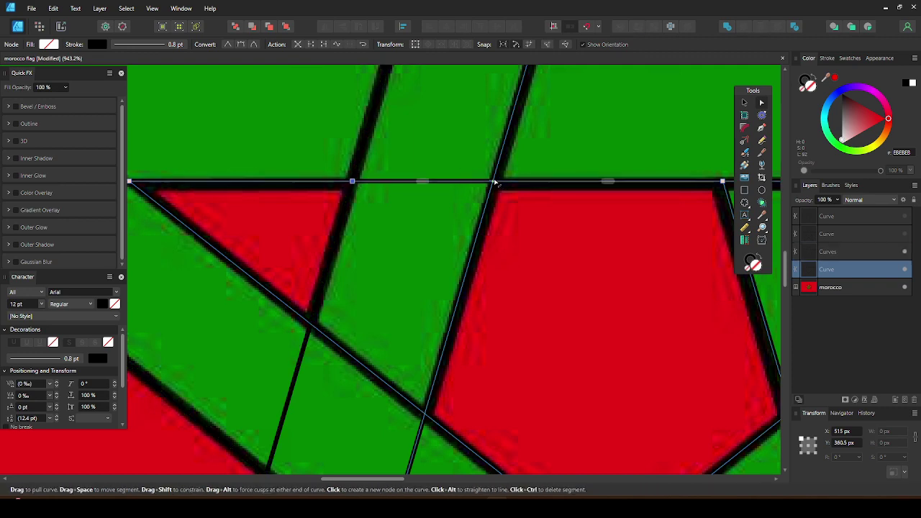
pyautogui.click(494, 183)
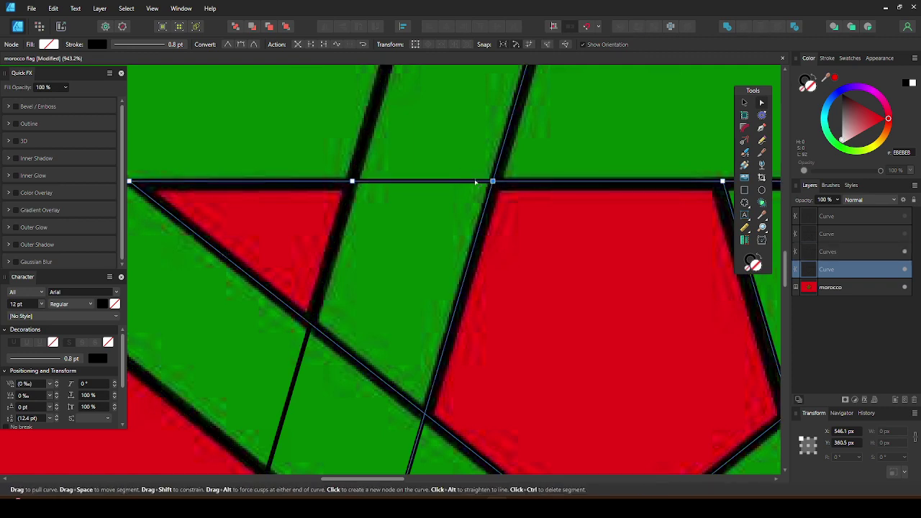
pyautogui.keyDown('ctrl'); pyautogui.click(475, 183); pyautogui.keyUp('ctrl')
pyautogui.scroll(-5, 477, 182)
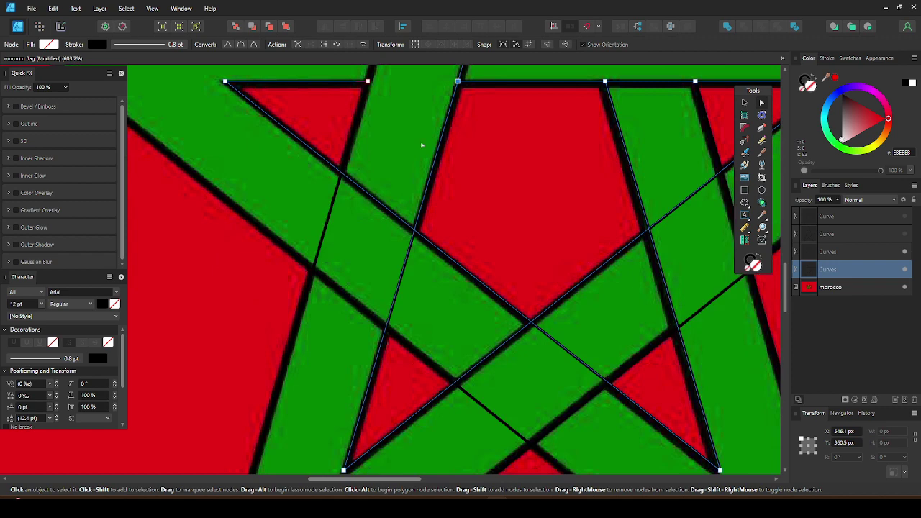
# Add nodes to the outer curve where the line toward the lower-left tip crosses the left point's diagonal band, and delete the segment between them.
pyautogui.scroll(4, 422, 185)
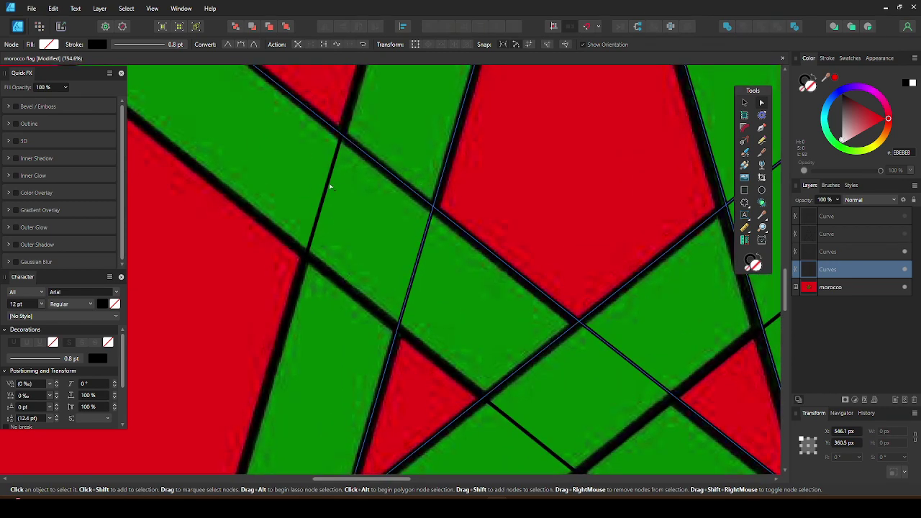
pyautogui.keyDown('shift'); pyautogui.click(330, 187); pyautogui.keyUp('shift')
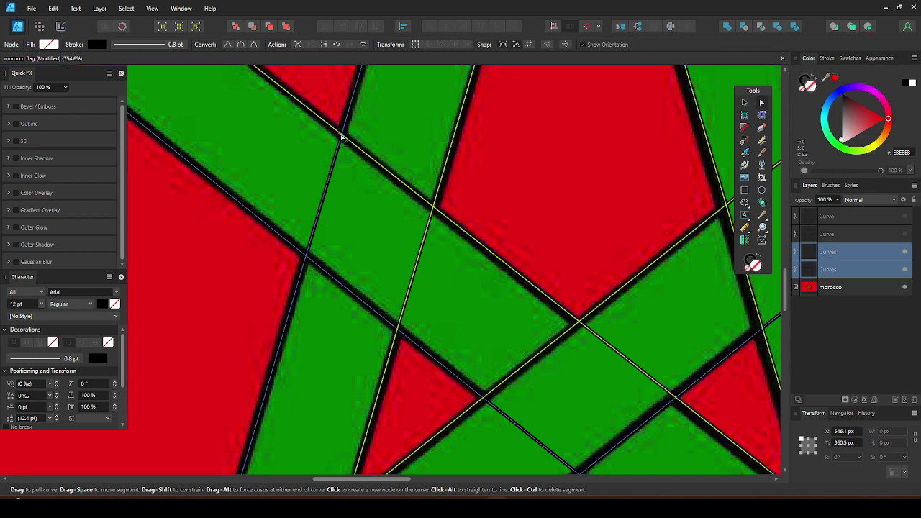
pyautogui.click(342, 136)
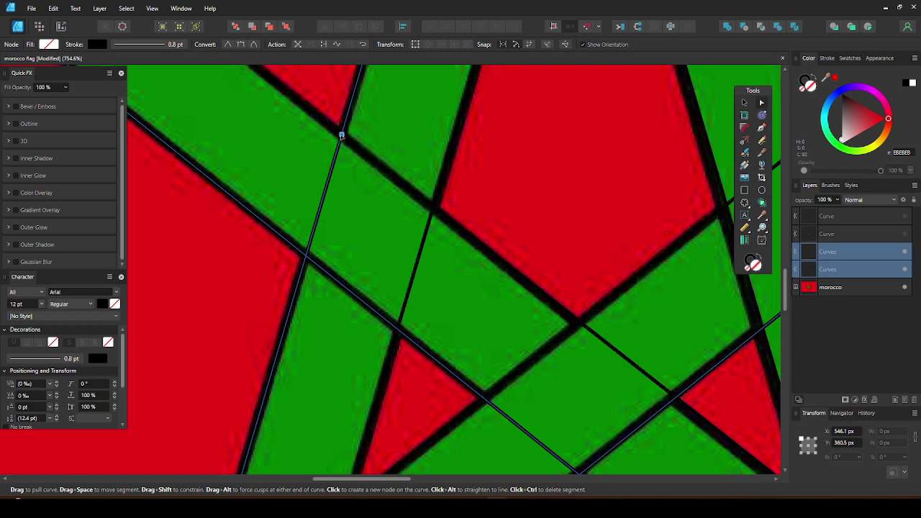
pyautogui.click(305, 256)
pyautogui.keyDown('ctrl'); pyautogui.click(323, 205); pyautogui.keyUp('ctrl')
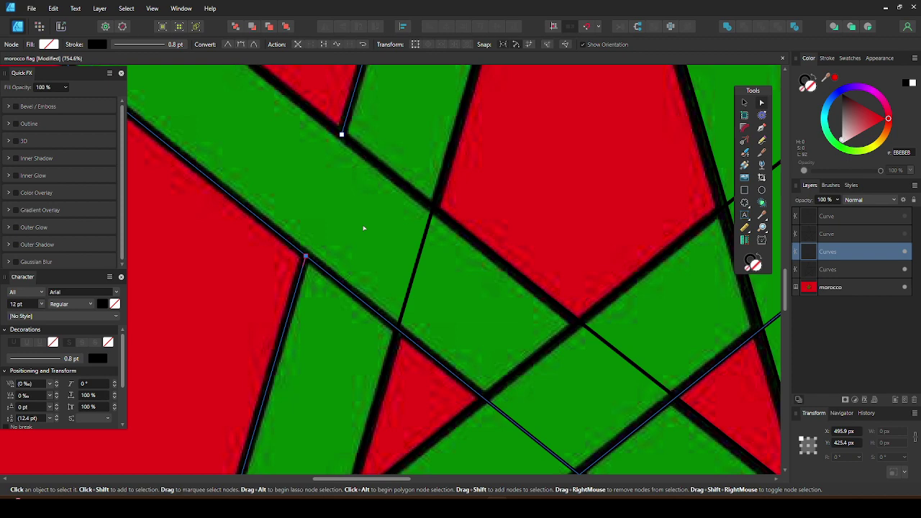
# Add nodes to the inner curve where its line toward the lower-left tip crosses the same diagonal band, and delete the segment between them.
pyautogui.keyDown('shift'); pyautogui.click(423, 247); pyautogui.keyUp('shift')
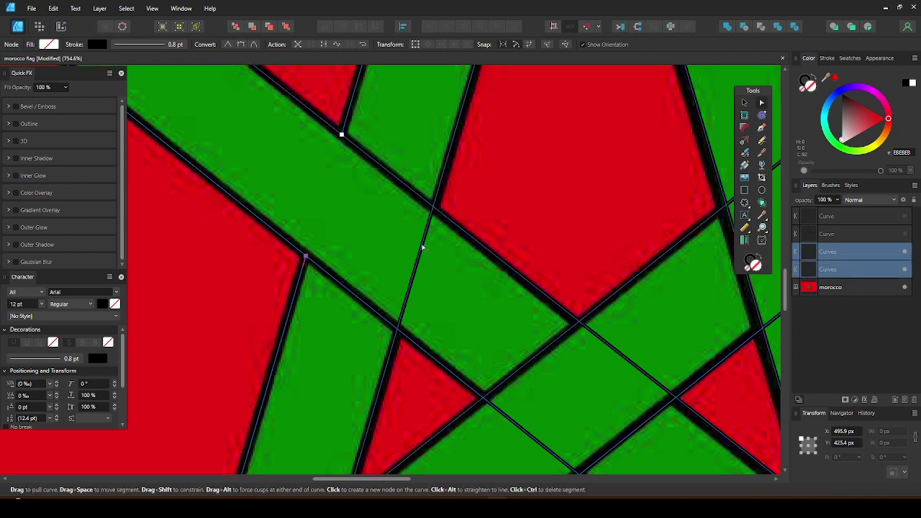
pyautogui.scroll(2, 436, 241)
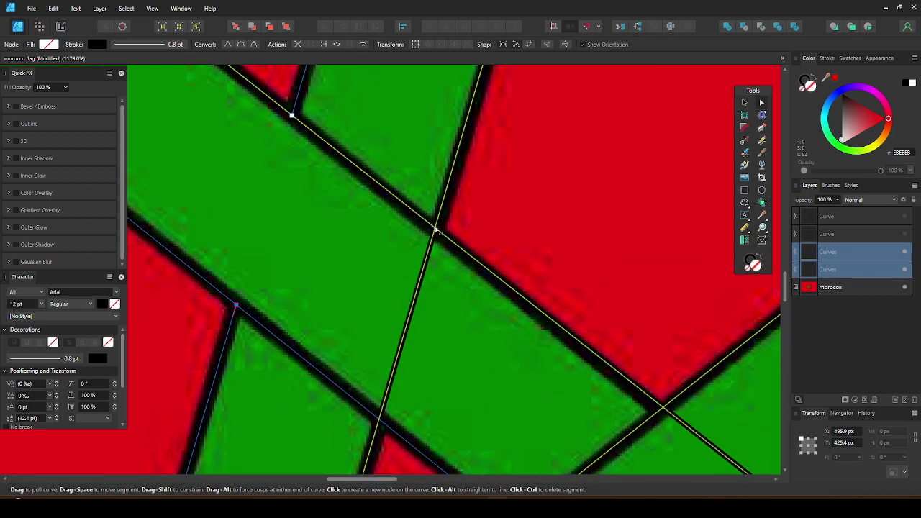
pyautogui.click(435, 228)
pyautogui.scroll(-2, 435, 228)
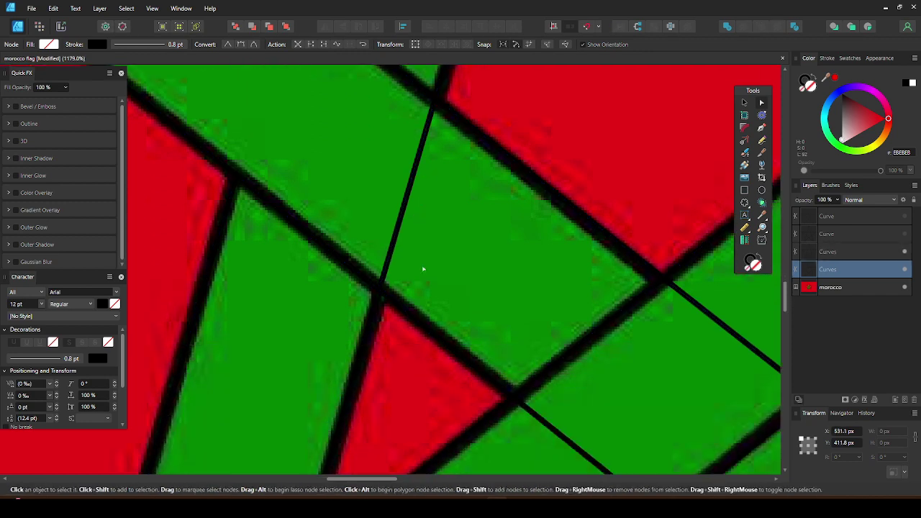
pyautogui.click(379, 290)
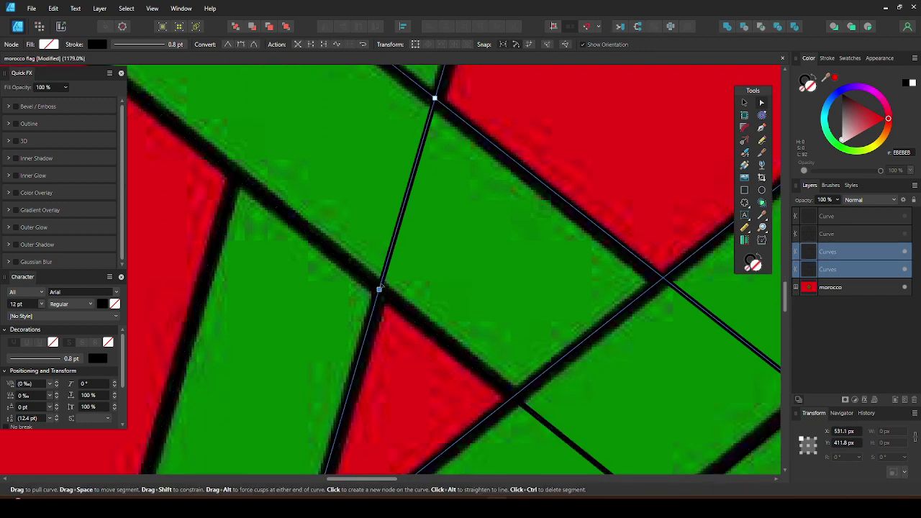
pyautogui.keyDown('ctrl'); pyautogui.click(398, 233); pyautogui.keyUp('ctrl')
# Add a node to the outer curve where the left point's lower diagonal line meets the upper edge of the lower-left point's diagonal band.
pyautogui.scroll(-4, 406, 220)
pyautogui.scroll(3, 428, 176)
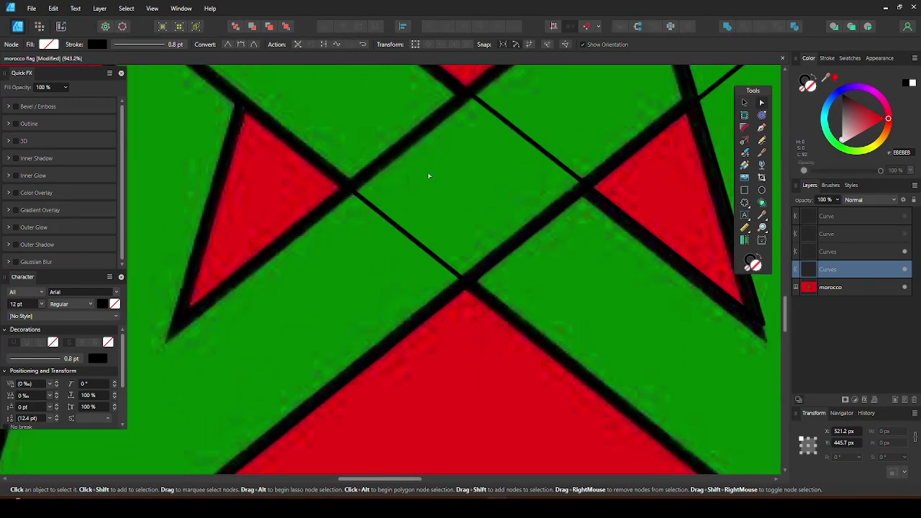
pyautogui.click(379, 262)
pyautogui.keyDown('shift'); pyautogui.click(327, 212); pyautogui.keyUp('shift')
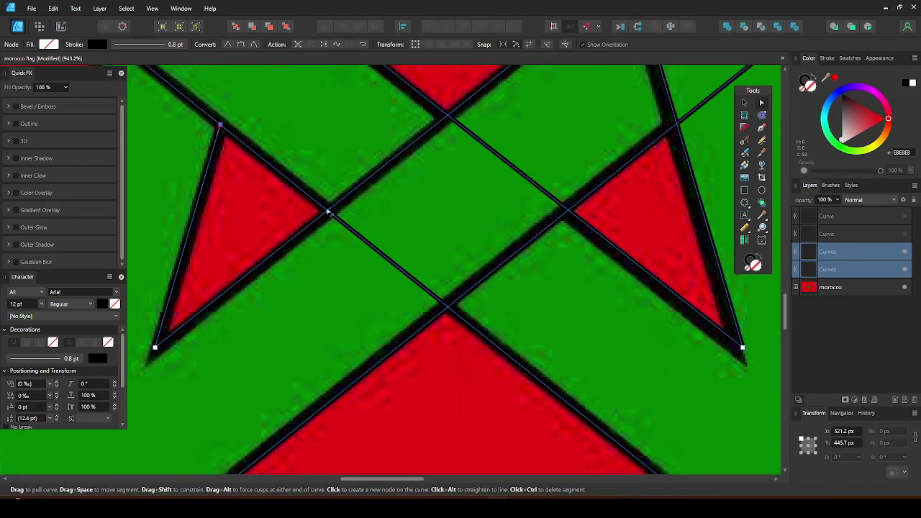
pyautogui.click(328, 211)
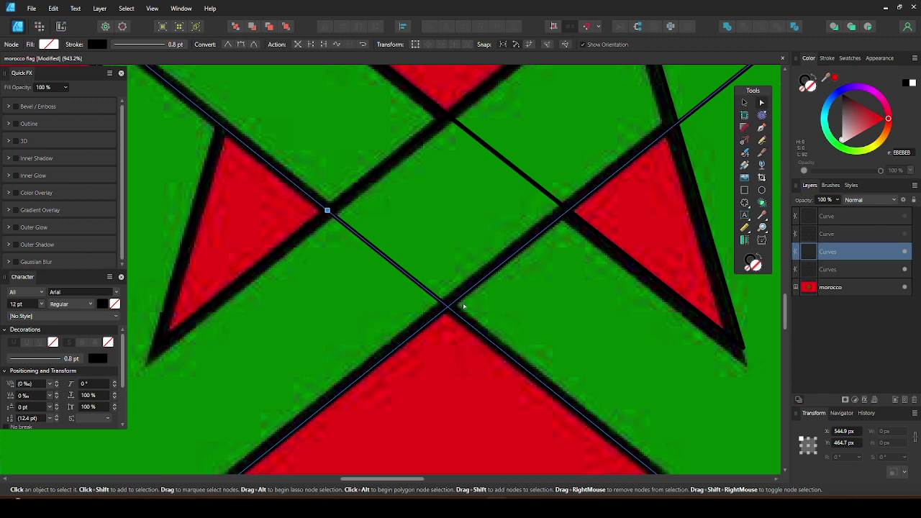
pyautogui.click(447, 310)
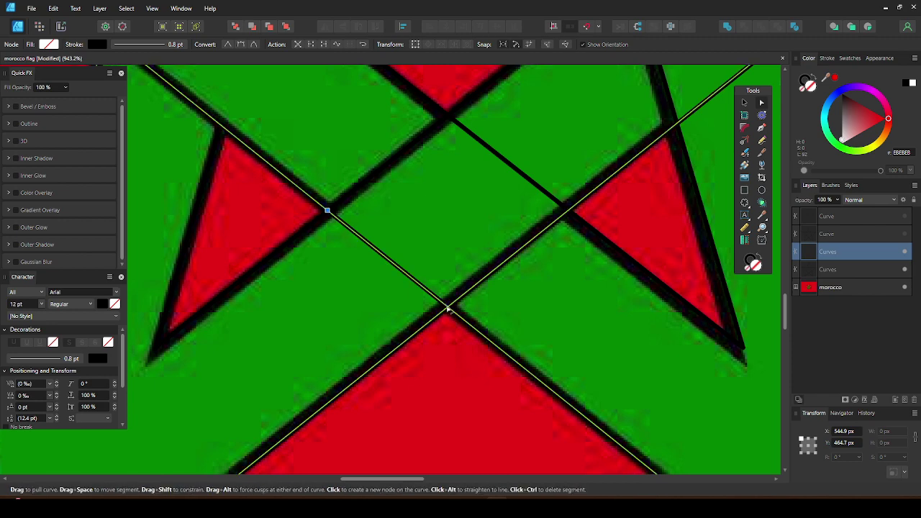
pyautogui.keyDown('alt'); pyautogui.click(407, 275); pyautogui.keyUp('alt')
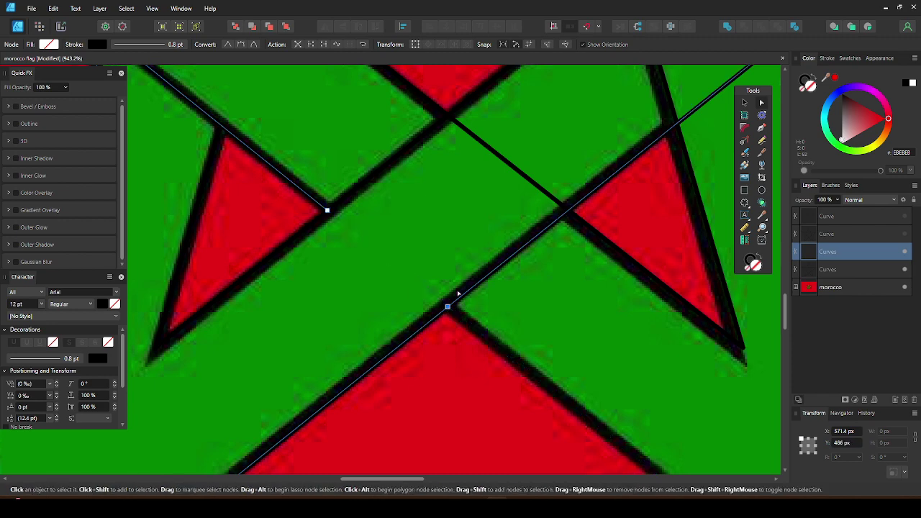
pyautogui.hotkey('ctrl', 'z')
# Add a node exactly where the outer curve crosses itself between the two lower points, and delete the segment across the lower-left point's diagonal band.
pyautogui.scroll(2, 452, 312)
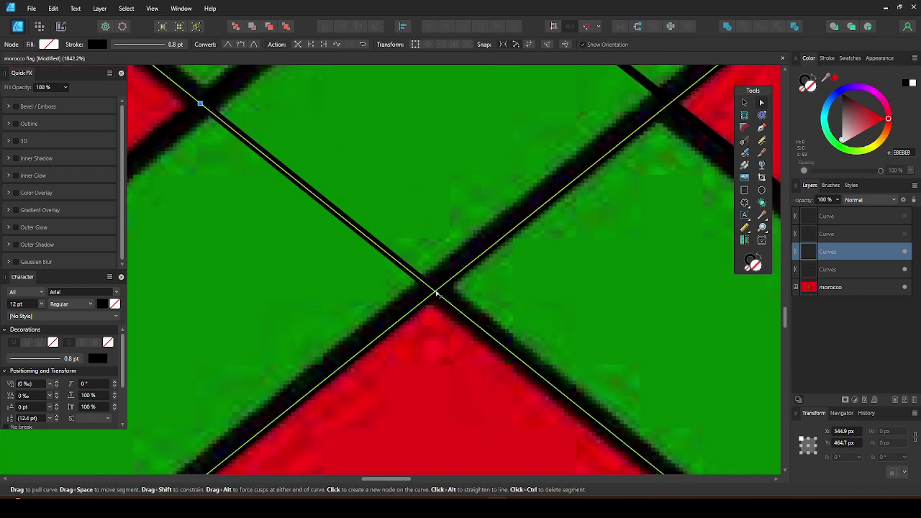
pyautogui.click(436, 292)
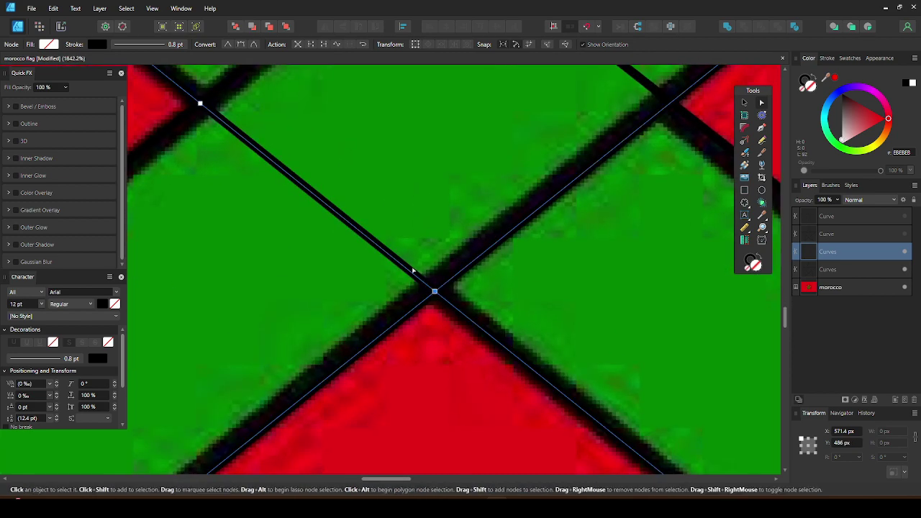
pyautogui.keyDown('alt'); pyautogui.click(408, 273); pyautogui.keyUp('alt')
pyautogui.scroll(-5, 411, 273)
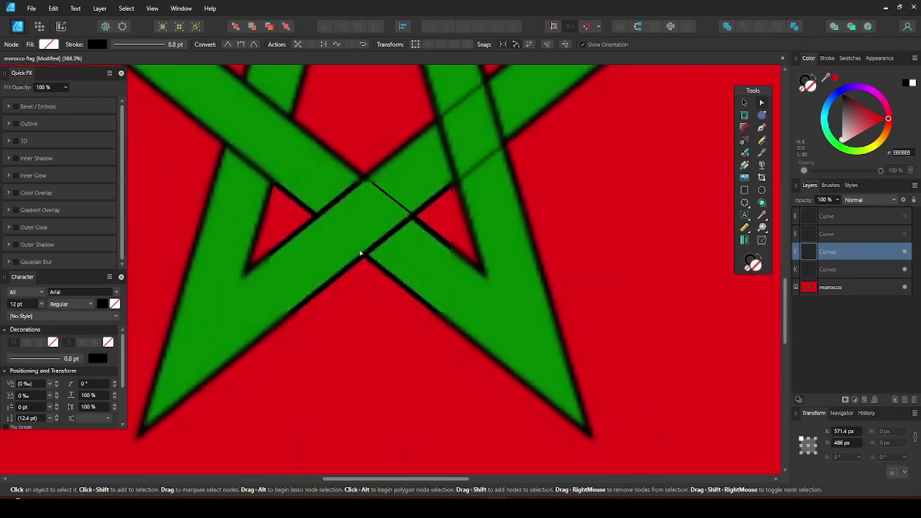
pyautogui.scroll(4, 446, 208)
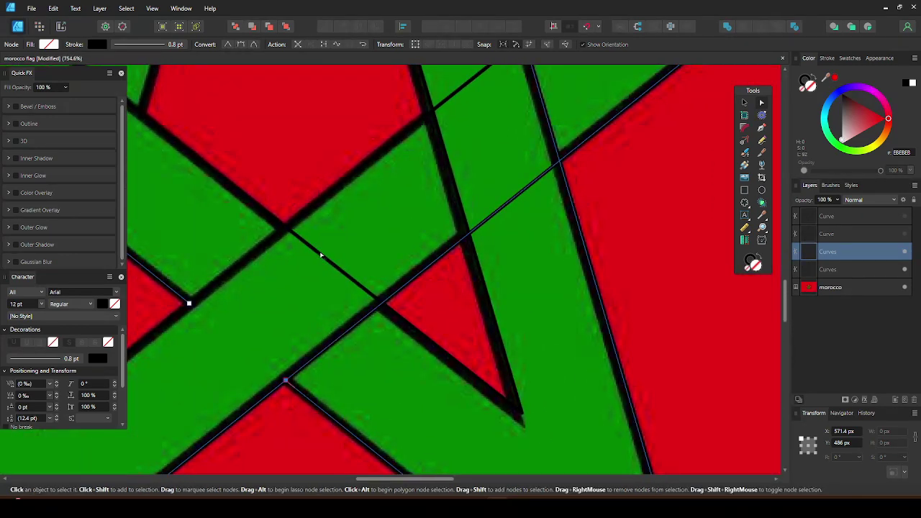
# Add nodes to the inner curve where its line toward the lower-right tip crosses the lower-left point's diagonal band, and delete the segment between them.
pyautogui.keyDown('shift'); pyautogui.click(321, 254); pyautogui.keyUp('shift')
pyautogui.scroll(3, 278, 248)
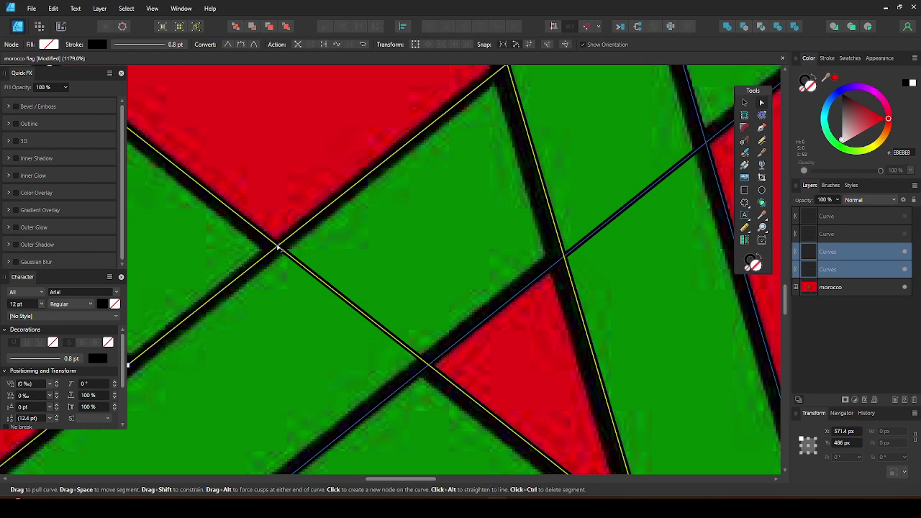
pyautogui.click(278, 248)
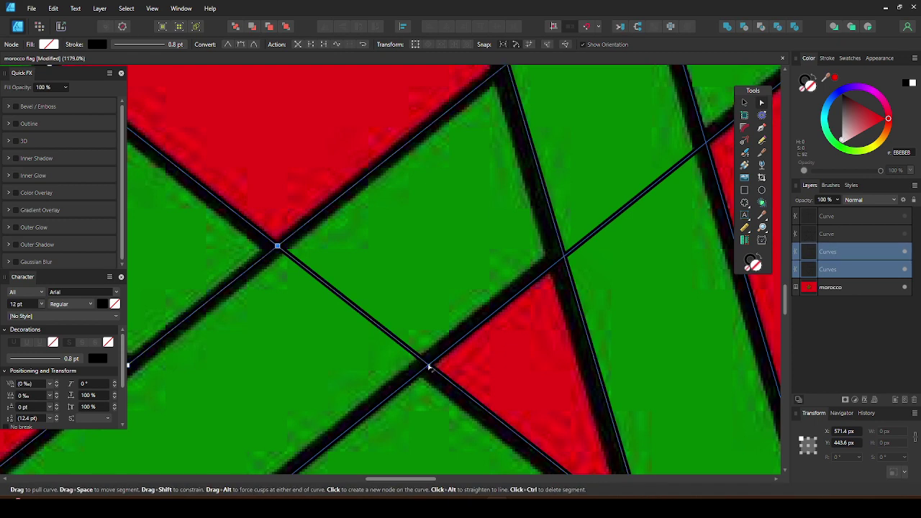
pyautogui.scroll(1, 433, 369)
pyautogui.scroll(4, 433, 368)
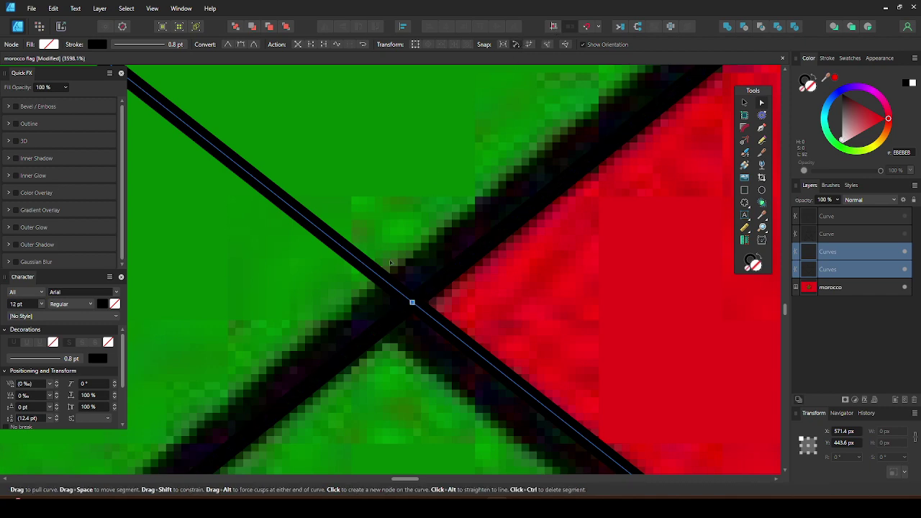
pyautogui.click(414, 306)
pyautogui.scroll(-5, 414, 306)
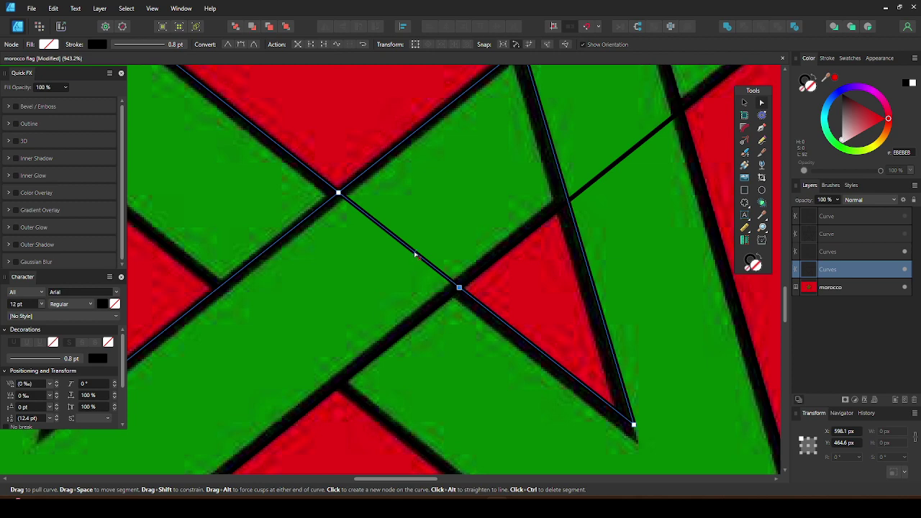
pyautogui.scroll(-4, 415, 254)
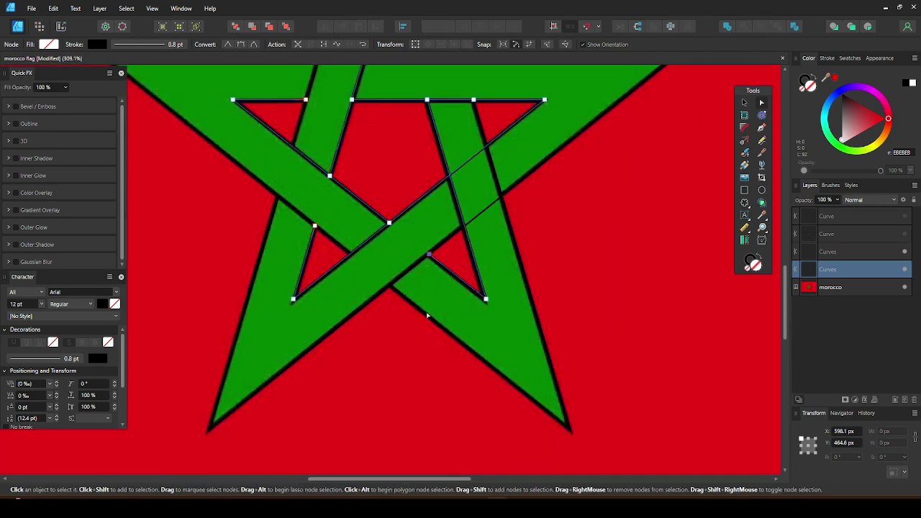
# Add nodes to the inner curve where its line toward the right tip crosses the lower-right point's band, and delete the segment between them.
pyautogui.keyDown('shift'); pyautogui.click(427, 314); pyautogui.keyUp('shift')
pyautogui.scroll(4, 470, 229)
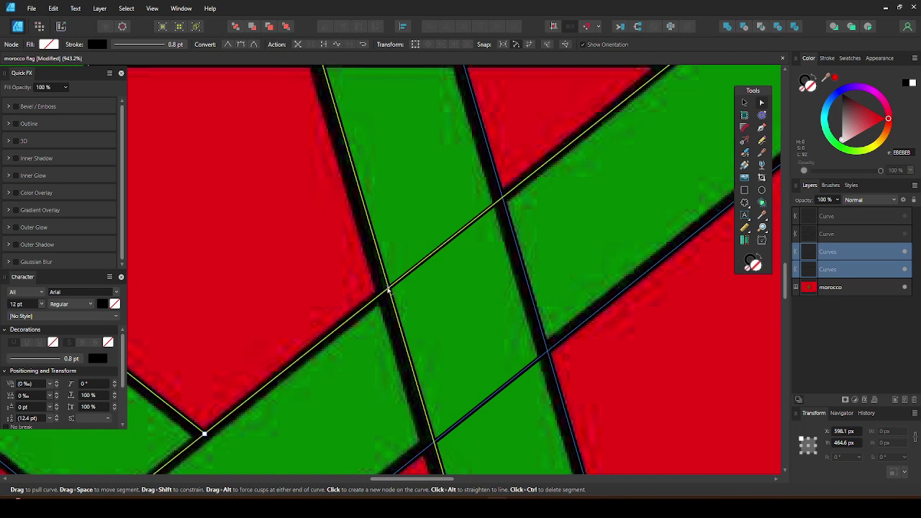
pyautogui.click(387, 290)
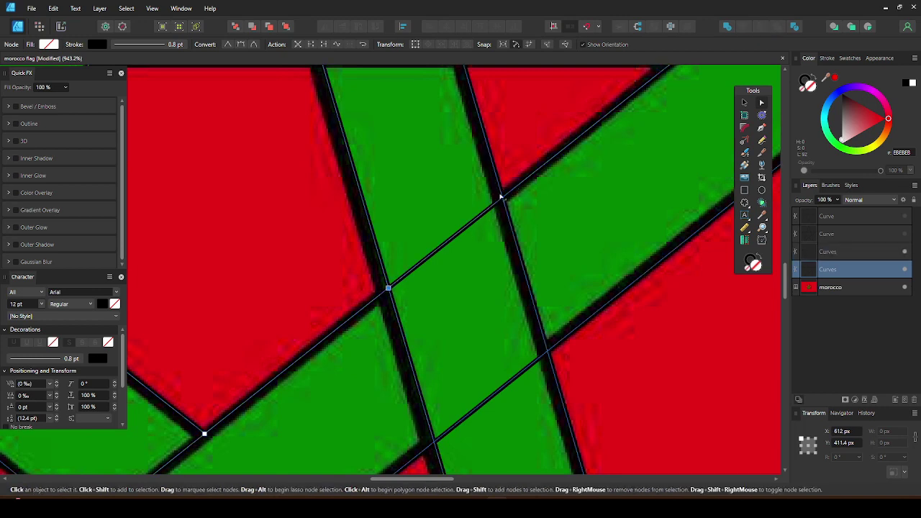
pyautogui.click(502, 197)
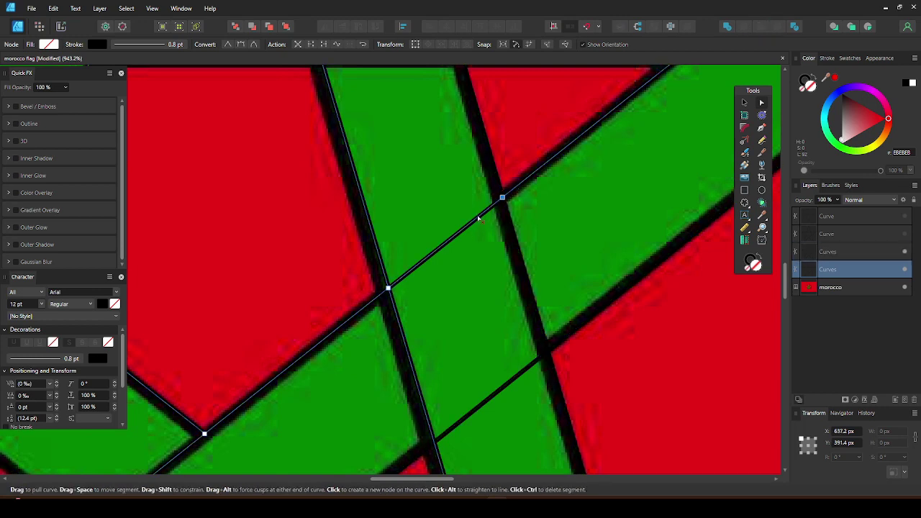
pyautogui.keyDown('ctrl'); pyautogui.click(478, 218); pyautogui.keyUp('ctrl')
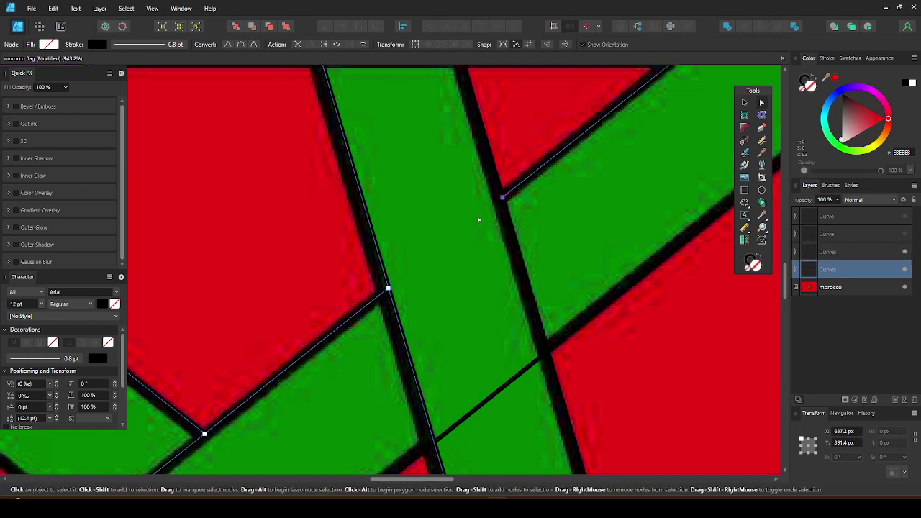
# Add nodes to the outer curve where its line toward the right tip crosses the lower-right point's band, and delete the segment between them.
pyautogui.keyDown('shift'); pyautogui.click(526, 367); pyautogui.keyUp('shift')
pyautogui.scroll(-3, 554, 257)
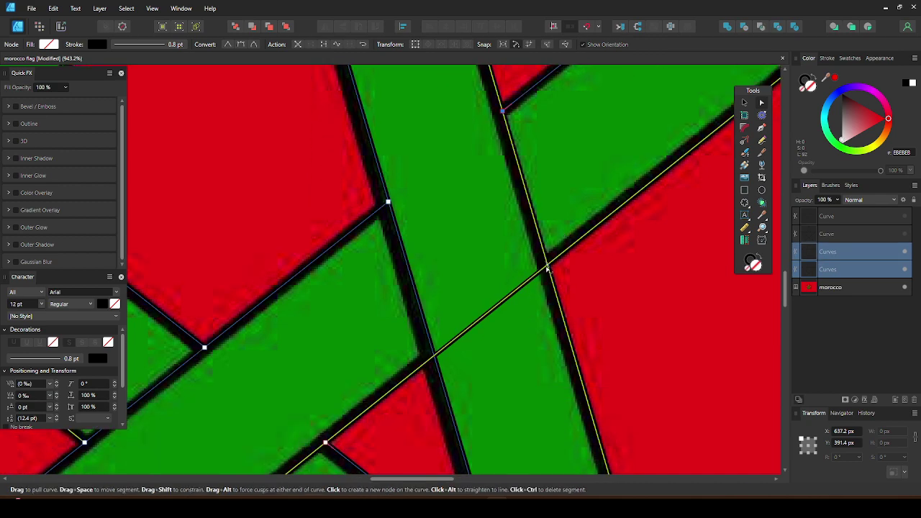
pyautogui.click(548, 267)
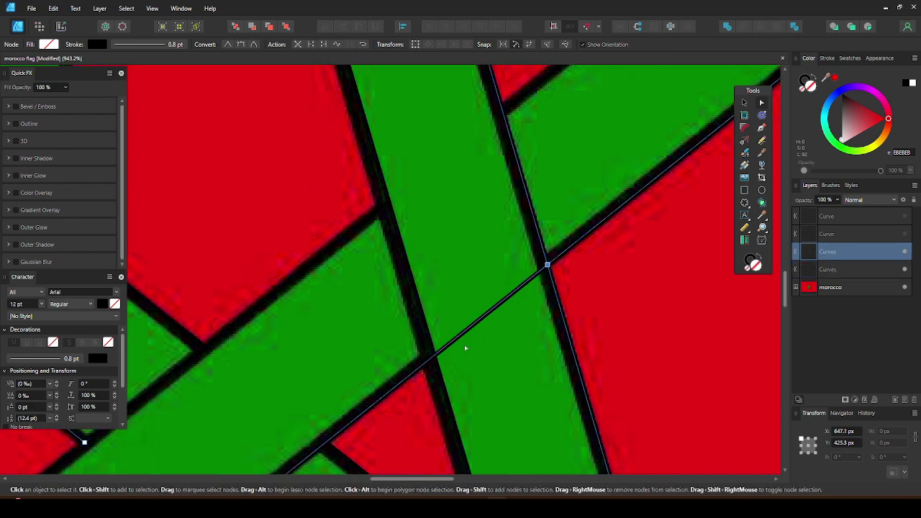
pyautogui.keyDown('shift'); pyautogui.click(425, 335); pyautogui.keyUp('shift')
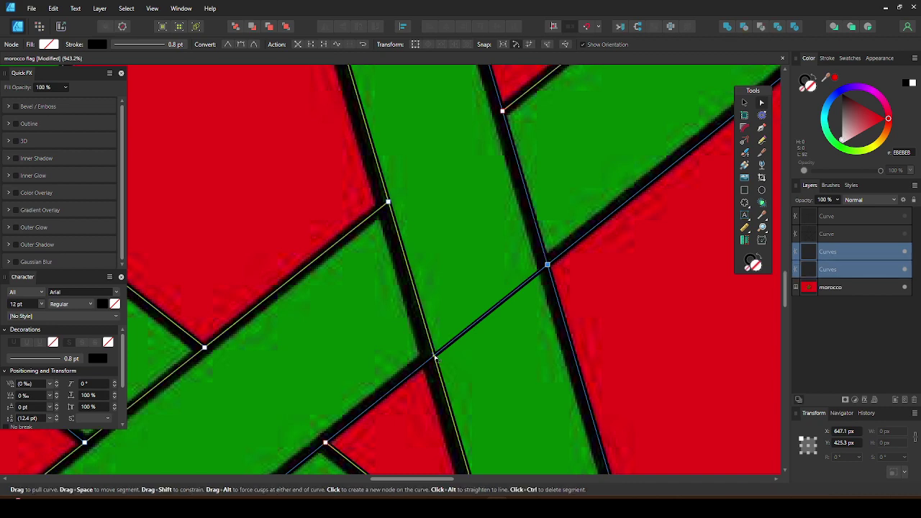
pyautogui.click(434, 356)
pyautogui.scroll(-10, 479, 323)
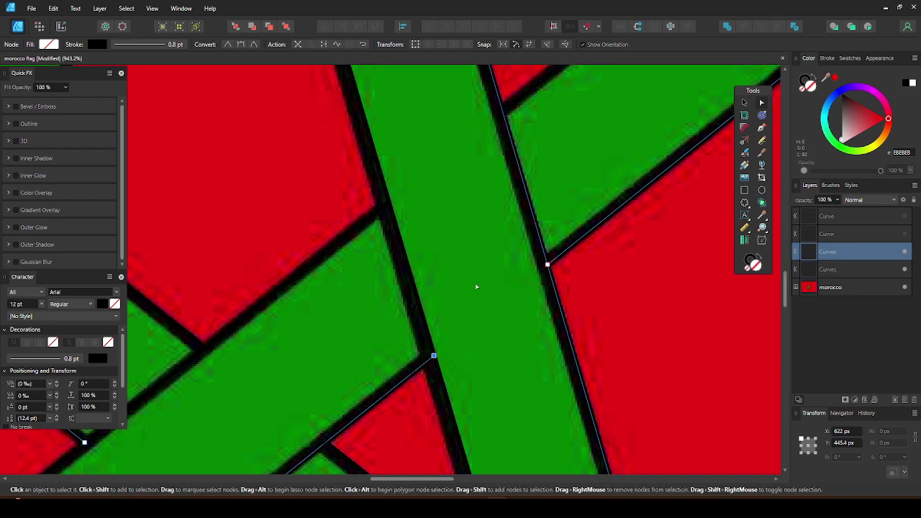
pyautogui.scroll(1, 494, 272)
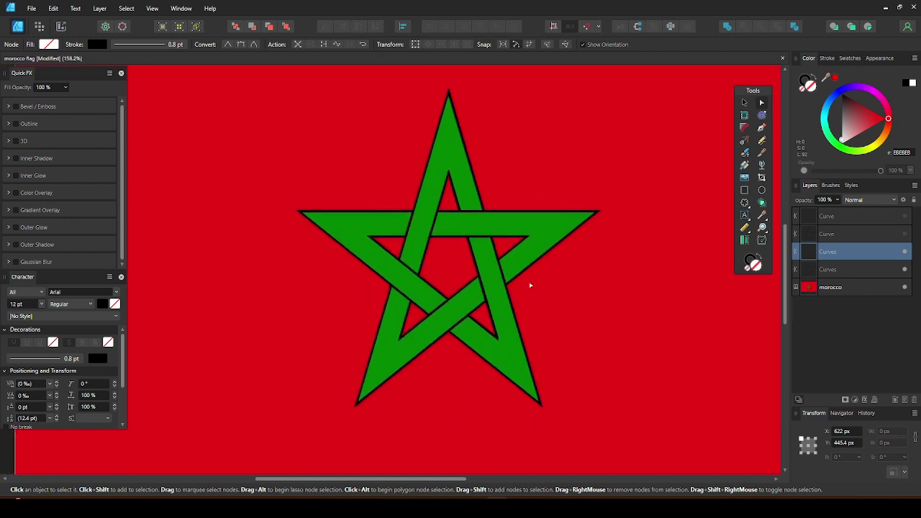
# Hide the morocco image and the lower pair of the duplicated star curves.
pyautogui.click(744, 103)
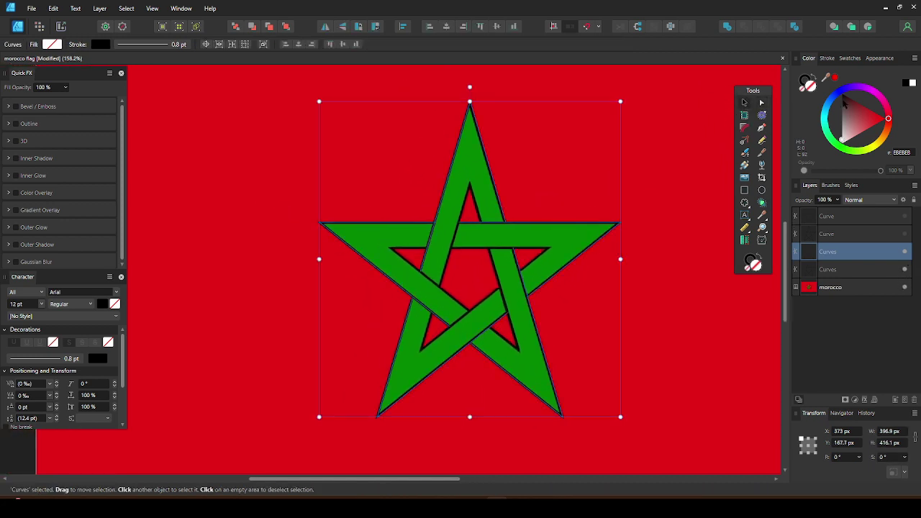
pyautogui.click(904, 288)
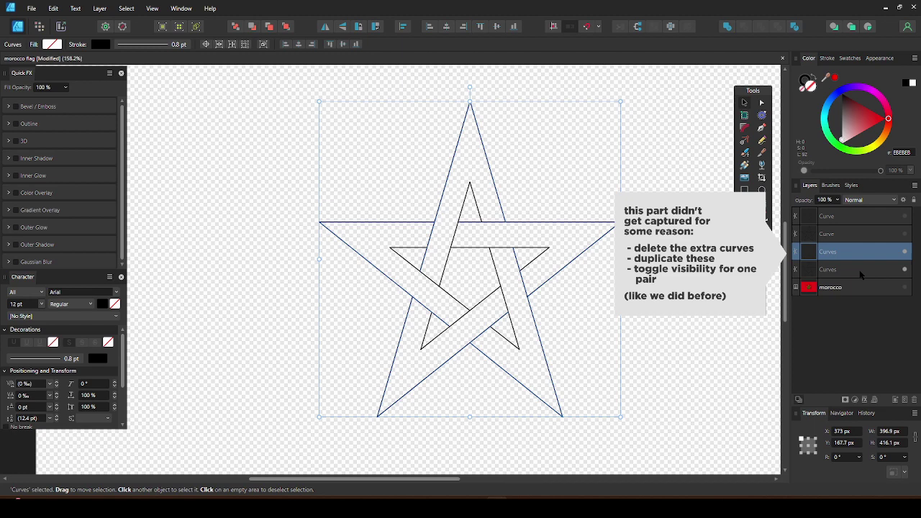
pyautogui.keyDown('shift'); pyautogui.click(899, 268); pyautogui.keyUp('shift')
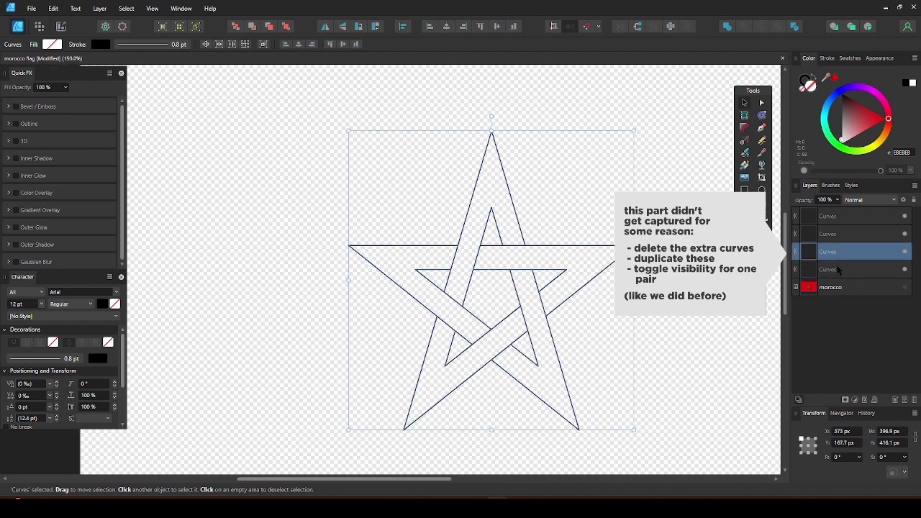
pyautogui.click(906, 270)
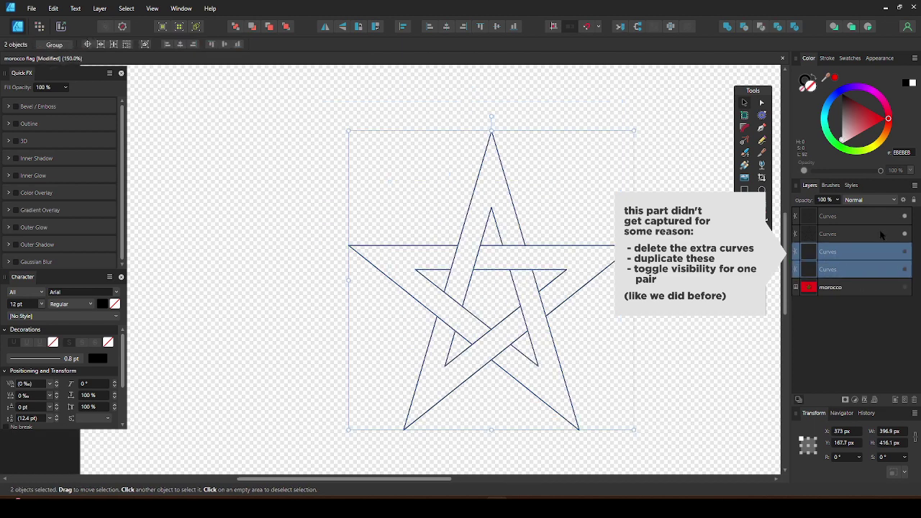
# Select the two visible star curves and combine them into one object with Merge Curves.
pyautogui.click(881, 236)
pyautogui.keyDown('shift'); pyautogui.click(877, 219); pyautogui.keyUp('shift')
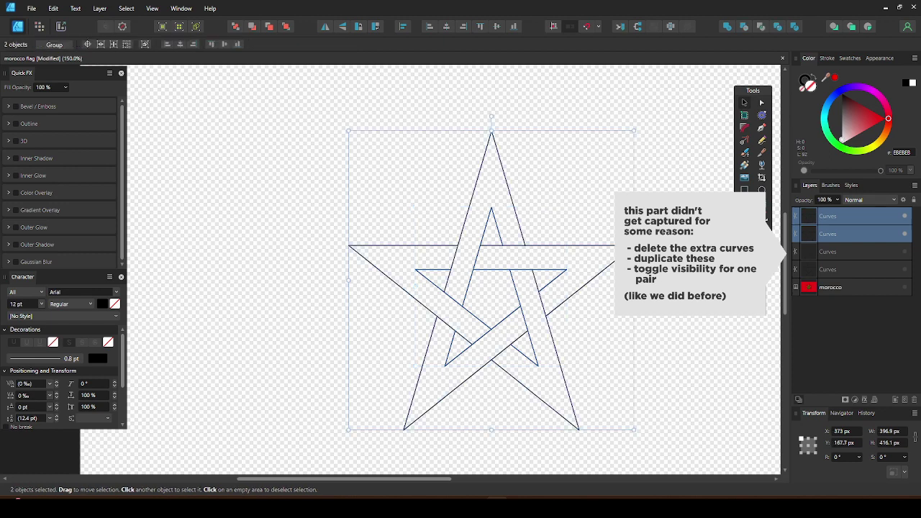
pyautogui.rightClick(523, 267)
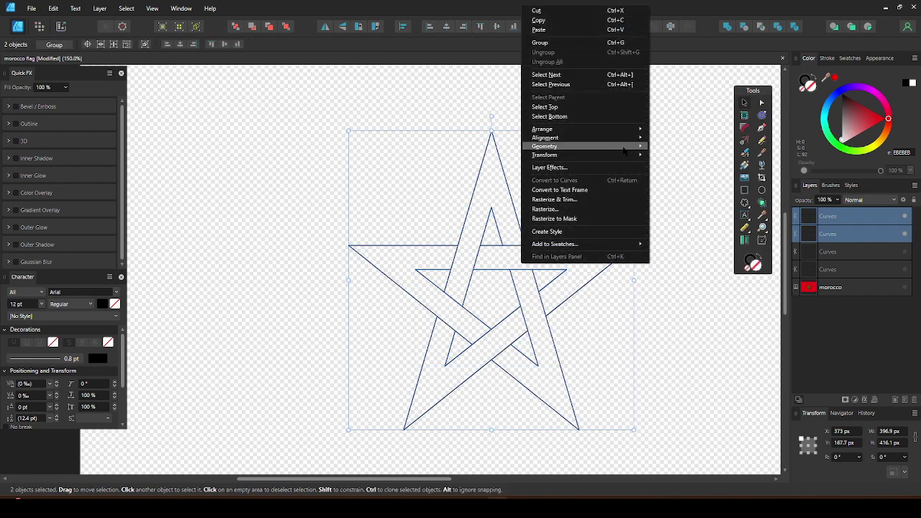
pyautogui.moveTo(627, 148)
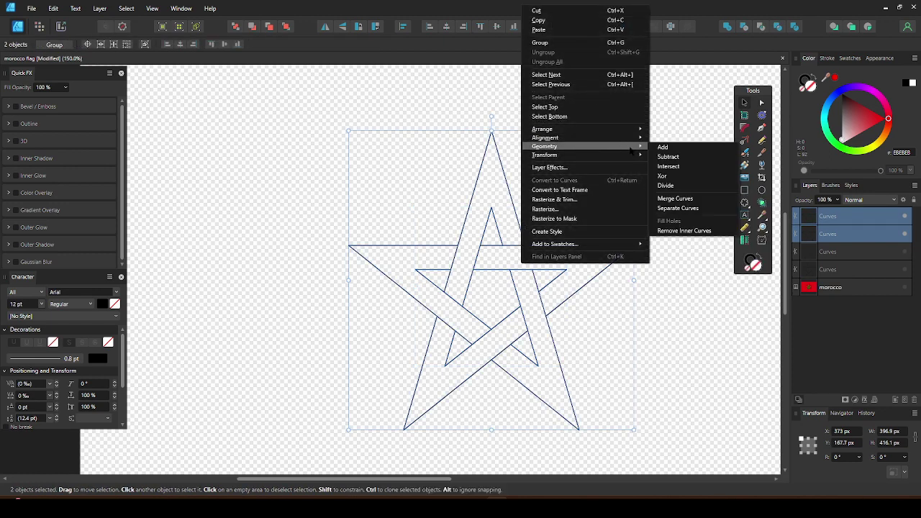
pyautogui.click(702, 199)
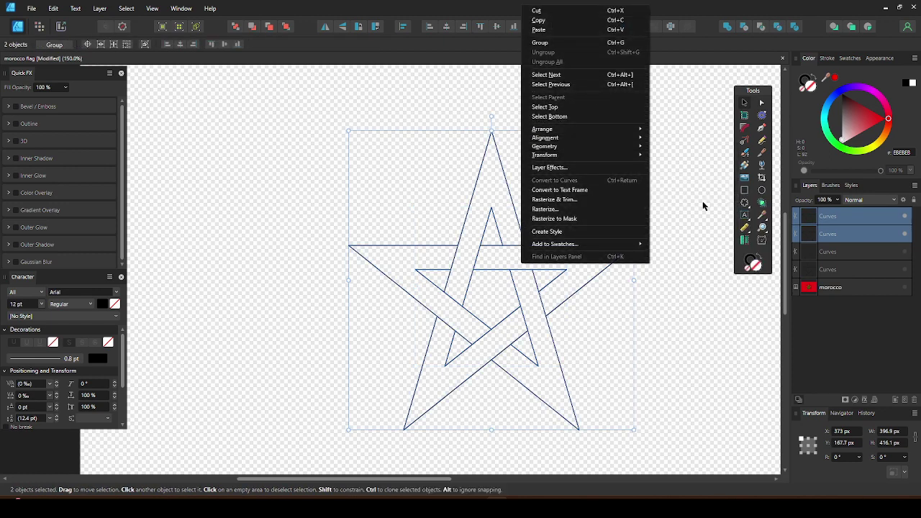
# With the Pen tool, trace the small triangle inside the star's top point as a separate curve, snapping to its three corner nodes.
pyautogui.click(762, 128)
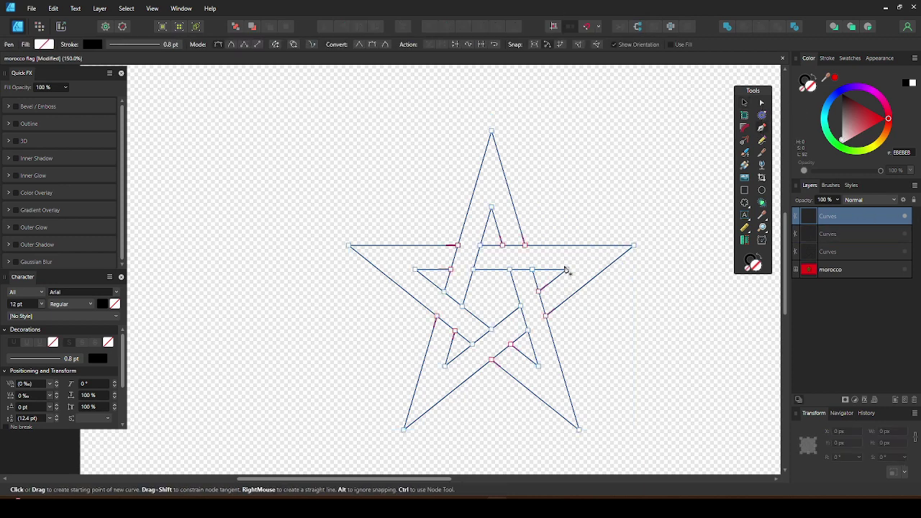
pyautogui.click(481, 247)
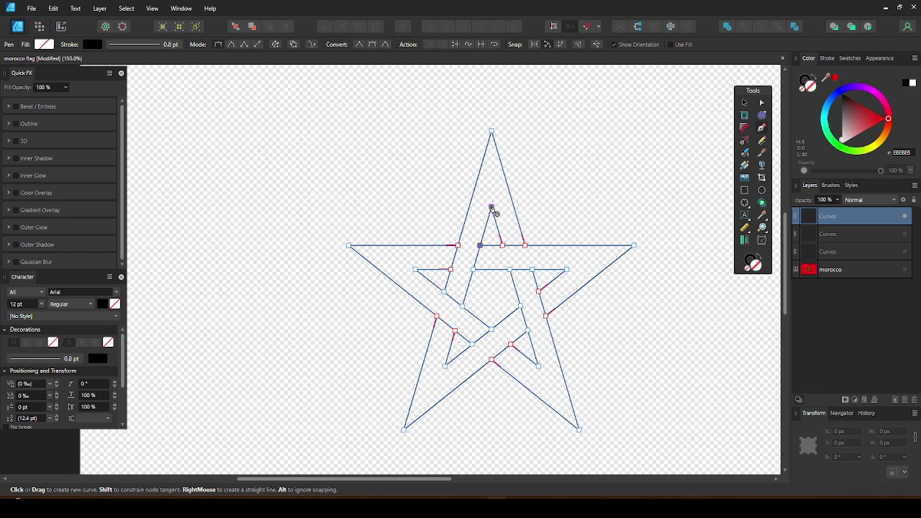
pyautogui.click(491, 208)
pyautogui.press('ctrl')
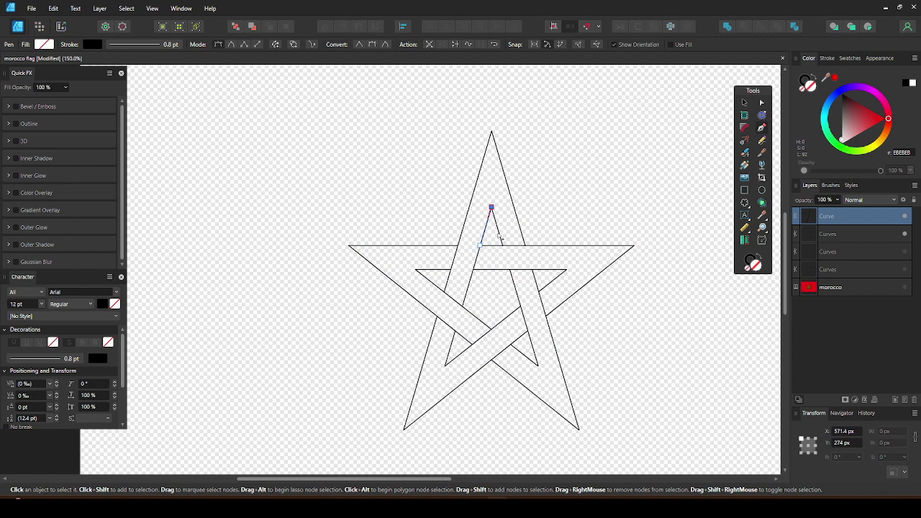
pyautogui.keyDown('ctrl'); pyautogui.keyDown('shift'); pyautogui.click(504, 246); pyautogui.keyUp('shift'); pyautogui.keyUp('ctrl')
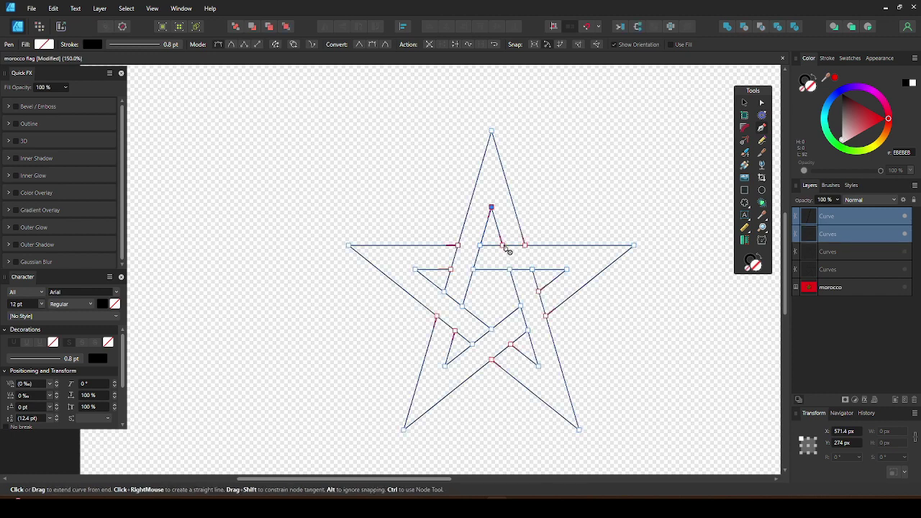
pyautogui.click(503, 246)
pyautogui.press('Escape')
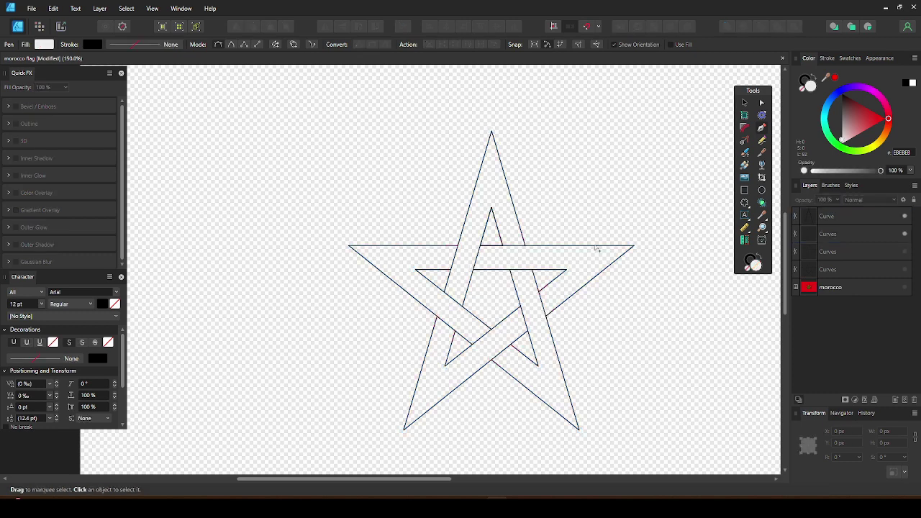
# Trace the small inner triangle of the star's right point as a closed curve snapped to the merged curves' nodes.
pyautogui.keyDown('ctrl'); pyautogui.click(525, 271); pyautogui.keyUp('ctrl')
pyautogui.click(532, 270)
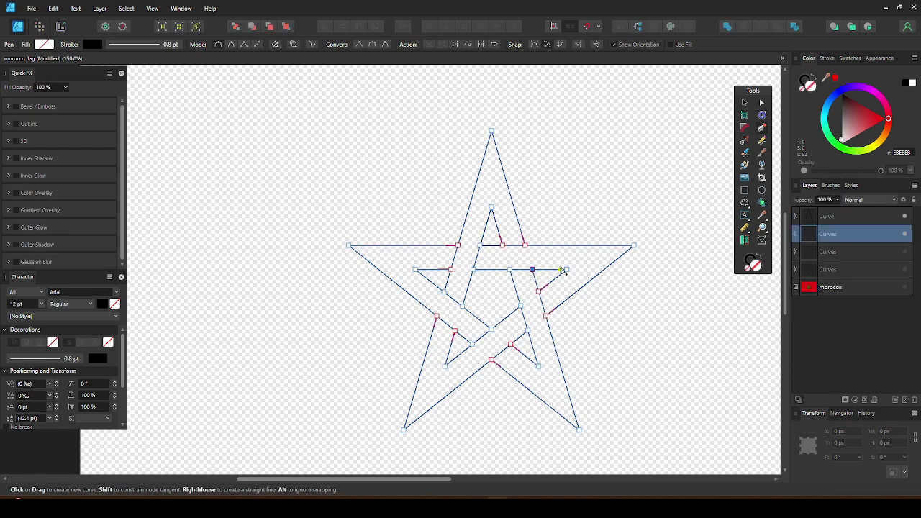
pyautogui.click(568, 269)
pyautogui.press('Escape')
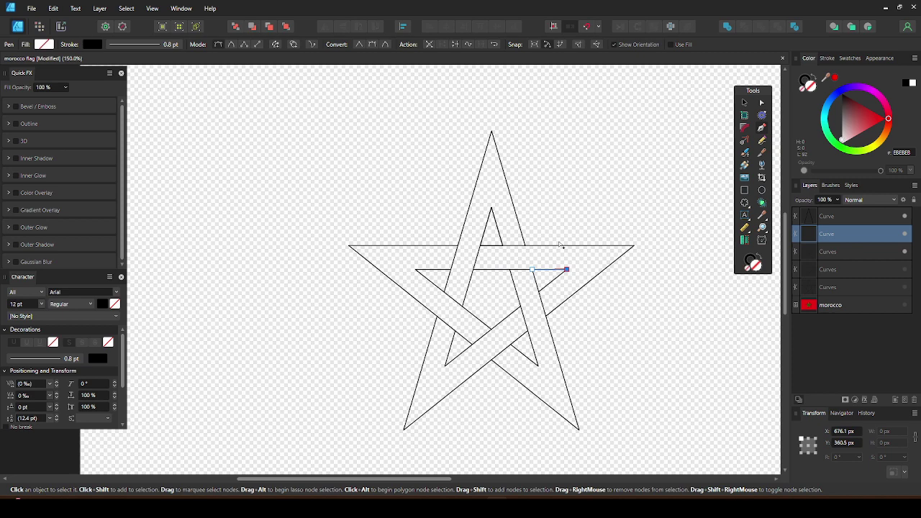
pyautogui.keyDown('ctrl'); pyautogui.keyDown('shift'); pyautogui.click(552, 281); pyautogui.keyUp('shift'); pyautogui.keyUp('ctrl')
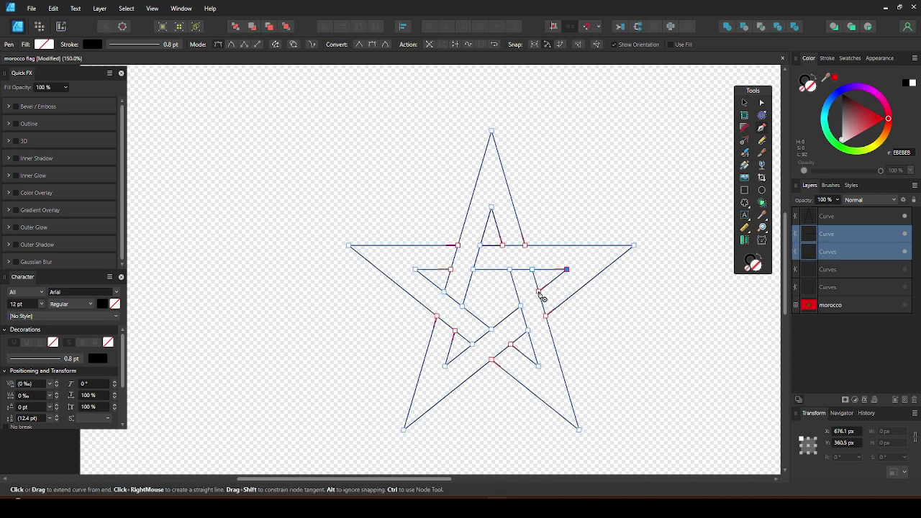
pyautogui.click(540, 292)
pyautogui.click(532, 270)
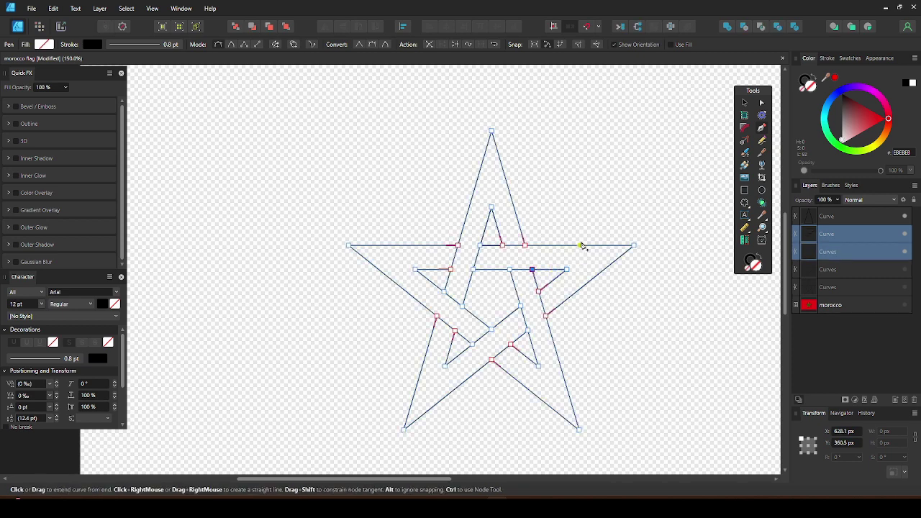
pyautogui.click(579, 430)
pyautogui.press('Escape')
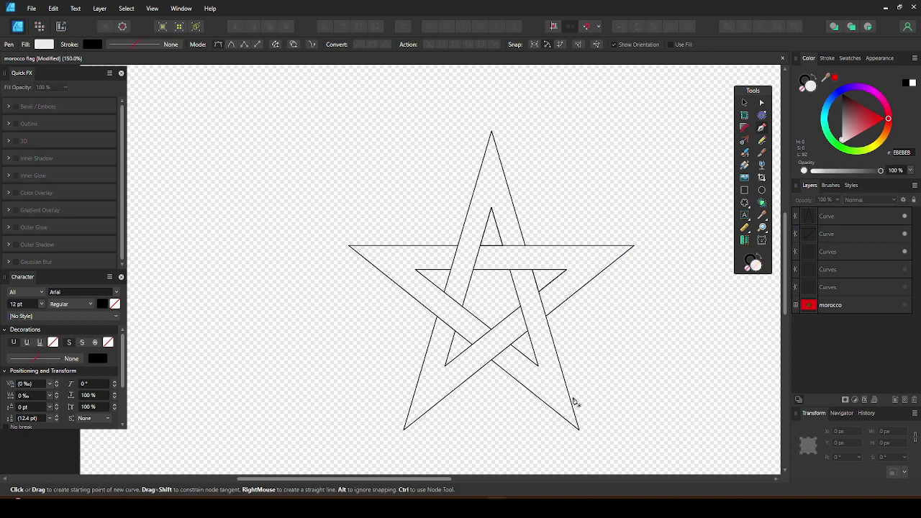
# Trace the small inner triangle of the star's lower-right point as a closed curve snapped to the merged curves' nodes.
pyautogui.keyDown('ctrl'); pyautogui.click(572, 399); pyautogui.keyUp('ctrl')
pyautogui.doubleClick(538, 366)
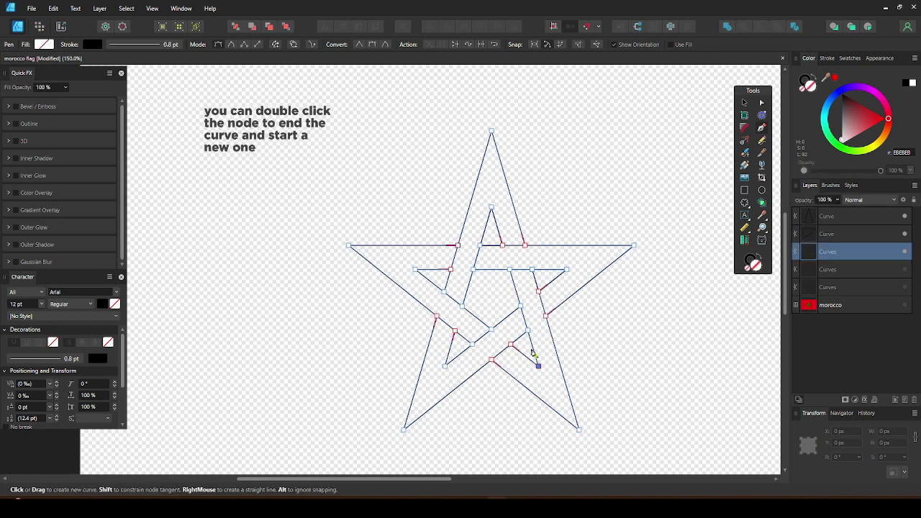
pyautogui.click(527, 330)
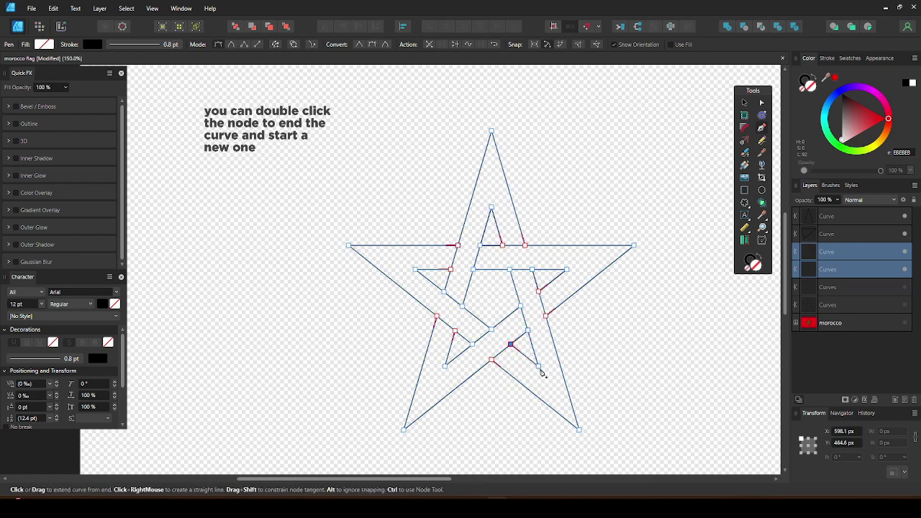
pyautogui.click(538, 366)
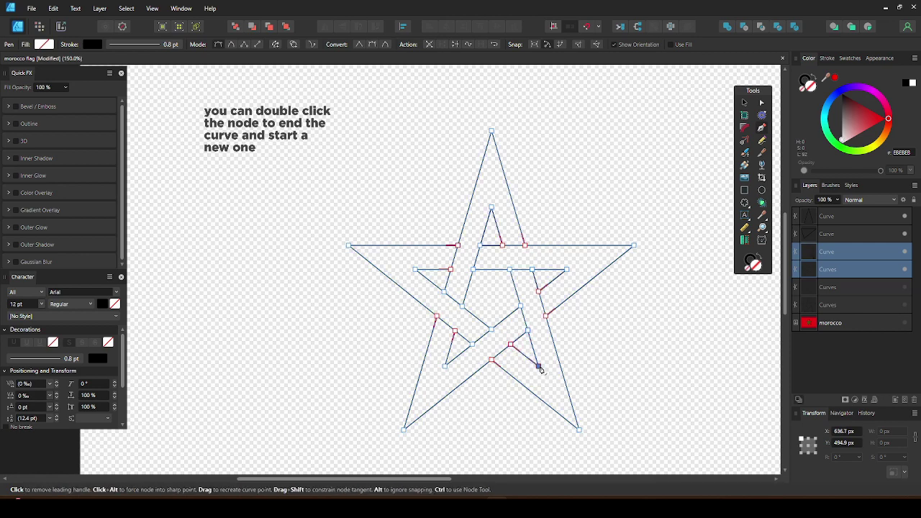
# Trace the small inner triangle of the star's lower-left point as a closed curve snapped to the merged curves' nodes.
pyautogui.keyDown('ctrl'); pyautogui.click(642, 333); pyautogui.keyUp('ctrl')
pyautogui.click(478, 376)
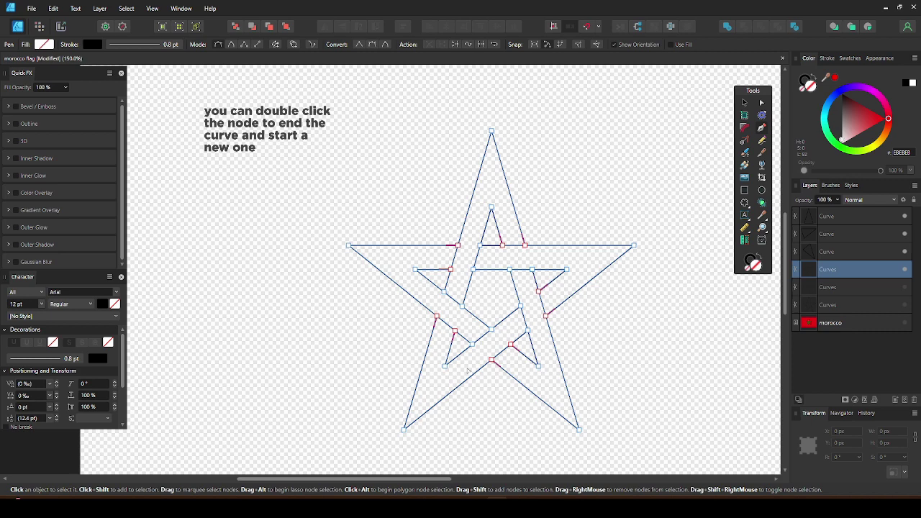
pyautogui.click(445, 367)
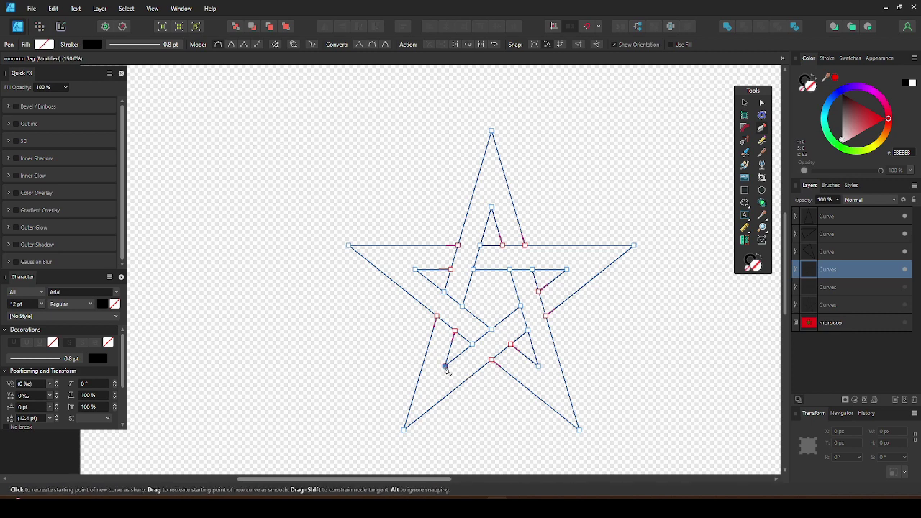
pyautogui.click(472, 344)
pyautogui.press('Escape')
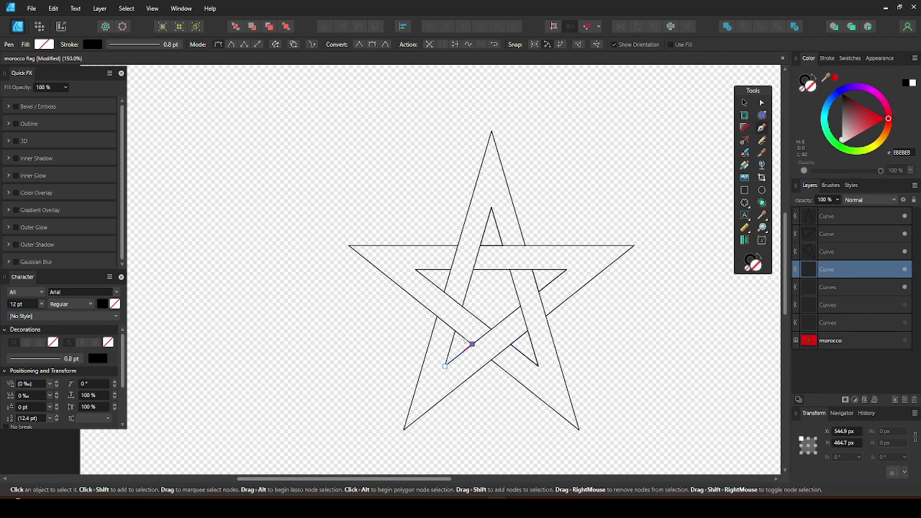
pyautogui.keyDown('ctrl'); pyautogui.keyDown('shift'); pyautogui.click(467, 342); pyautogui.keyUp('shift'); pyautogui.keyUp('ctrl')
pyautogui.click(455, 330)
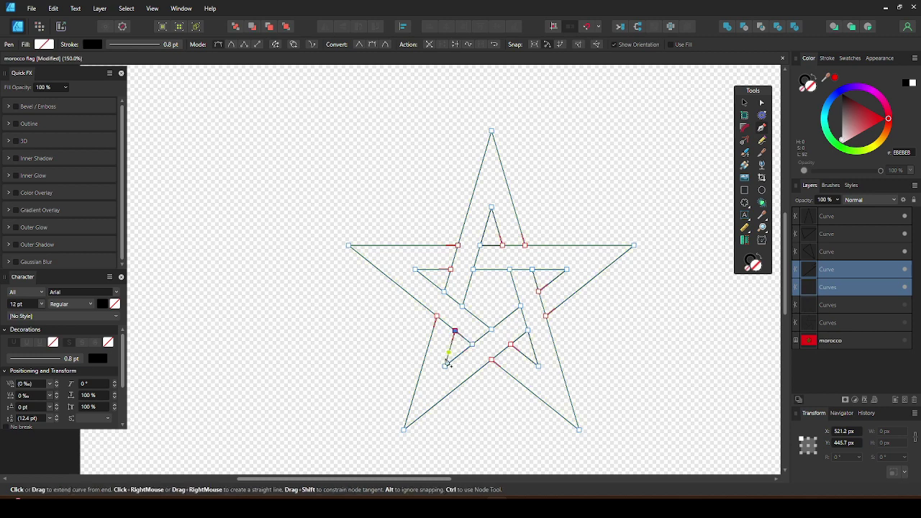
pyautogui.keyDown('ctrl'); pyautogui.click(445, 367); pyautogui.keyUp('ctrl')
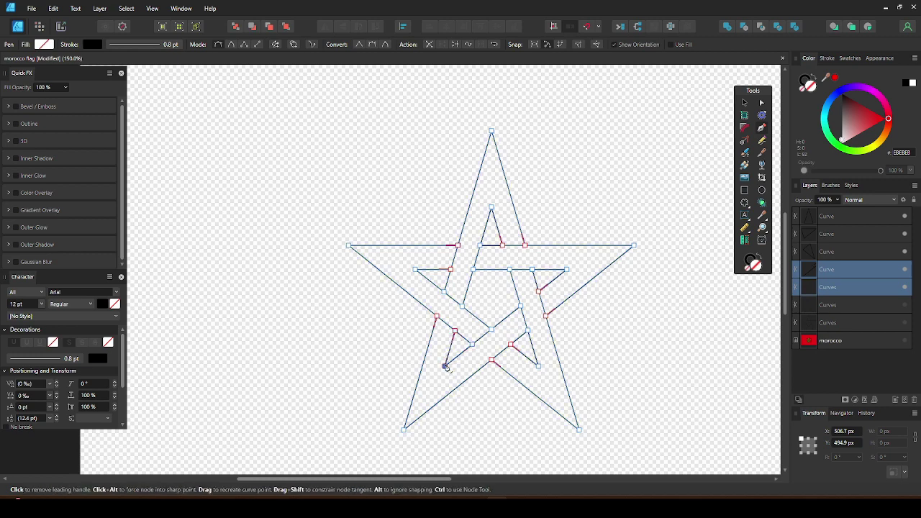
pyautogui.click(631, 338)
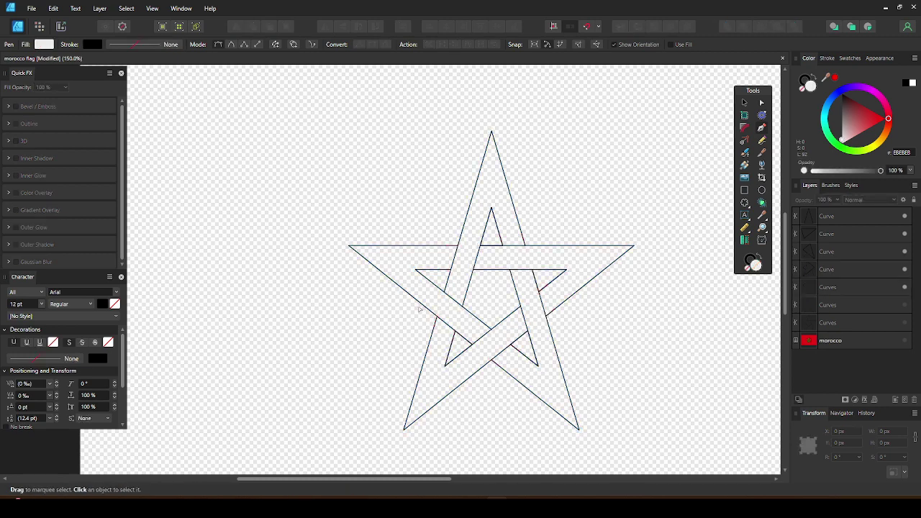
# Trace the small inner triangle of the star's left point as a closed curve snapped to the merged curves' nodes.
pyautogui.click(418, 305)
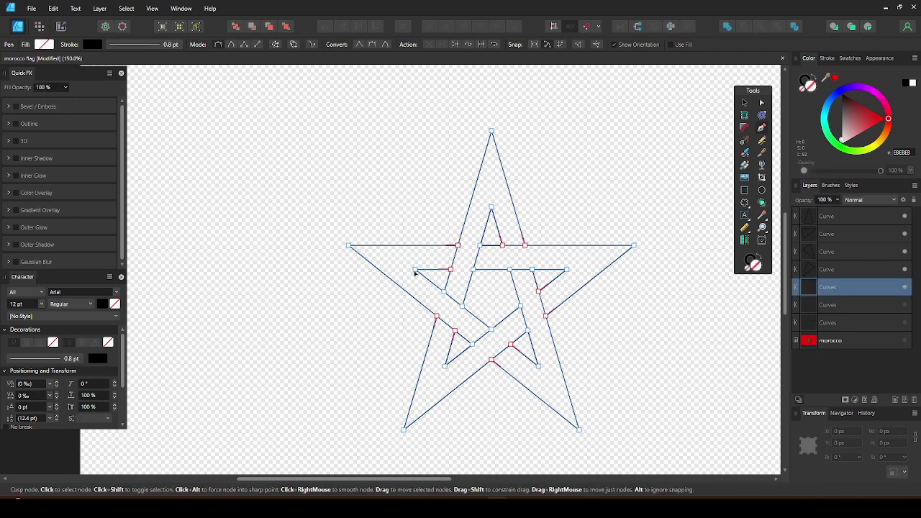
pyautogui.click(415, 271)
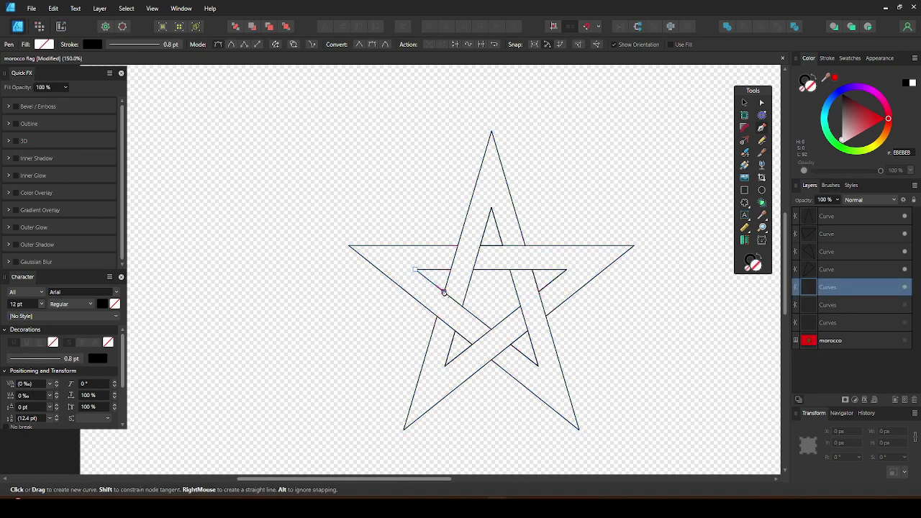
pyautogui.click(444, 292)
pyautogui.press('a')
pyautogui.keyDown('shift'); pyautogui.click(446, 271); pyautogui.keyUp('shift')
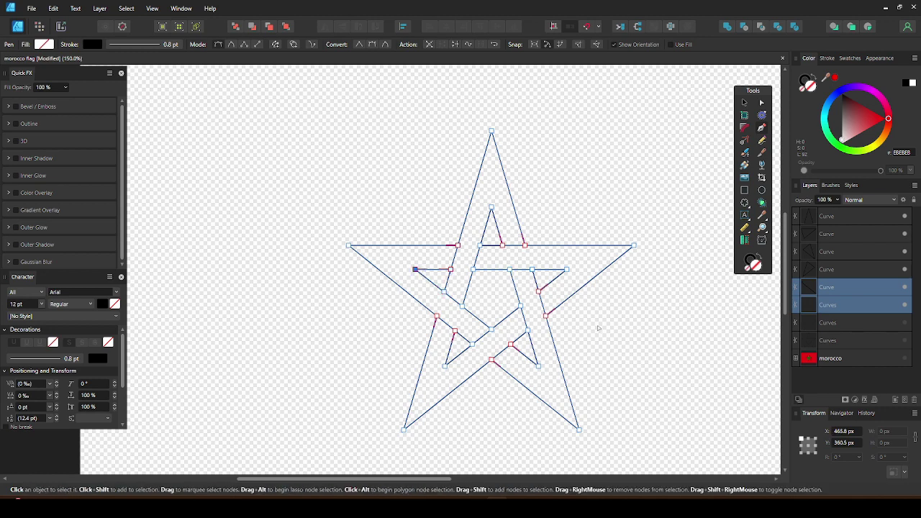
pyautogui.hotkey('ctrl', 'd')
# With the Pen tool, trace the central pentagon as a separate curve, snapping to its five corner nodes.
pyautogui.keyDown('ctrl'); pyautogui.click(514, 313); pyautogui.keyUp('ctrl')
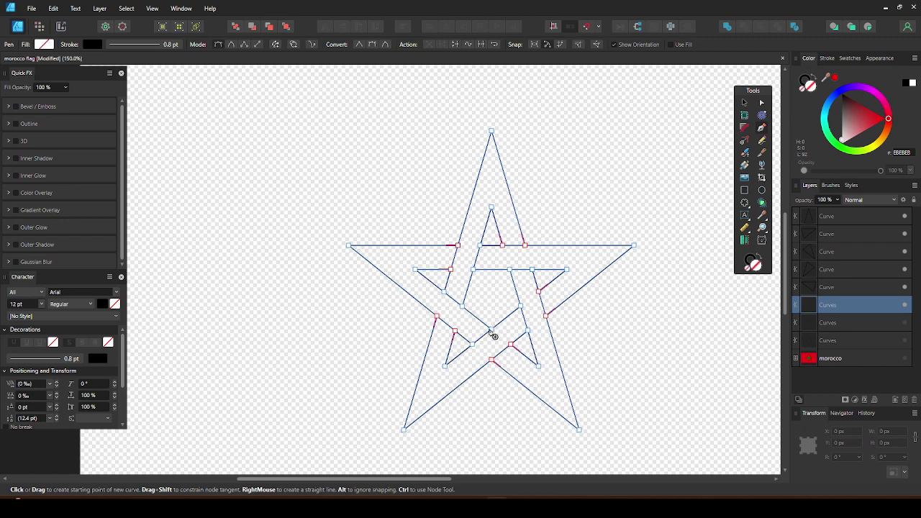
pyautogui.click(492, 332)
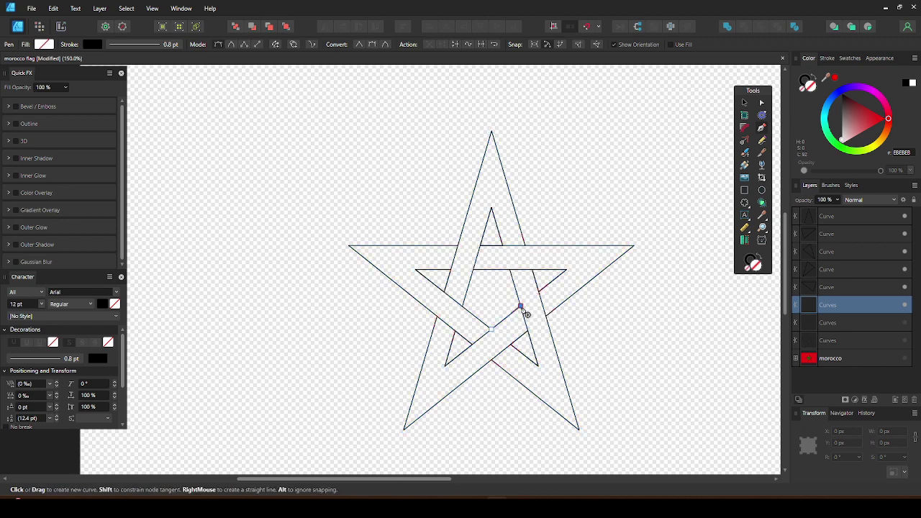
pyautogui.click(520, 306)
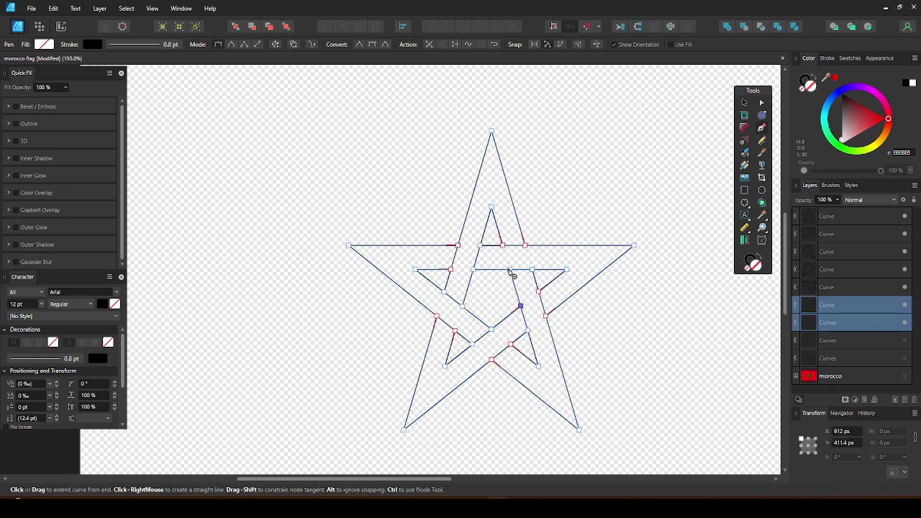
pyautogui.click(474, 270)
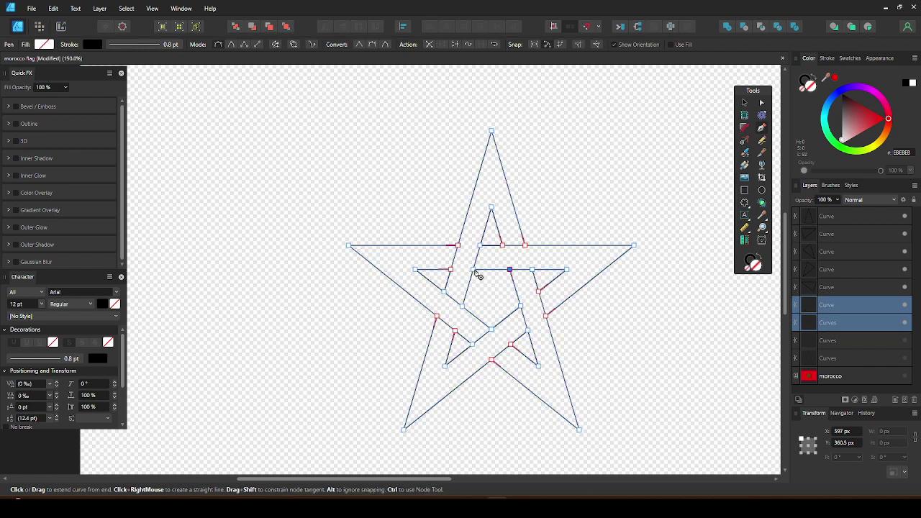
pyautogui.click(462, 306)
pyautogui.click(492, 331)
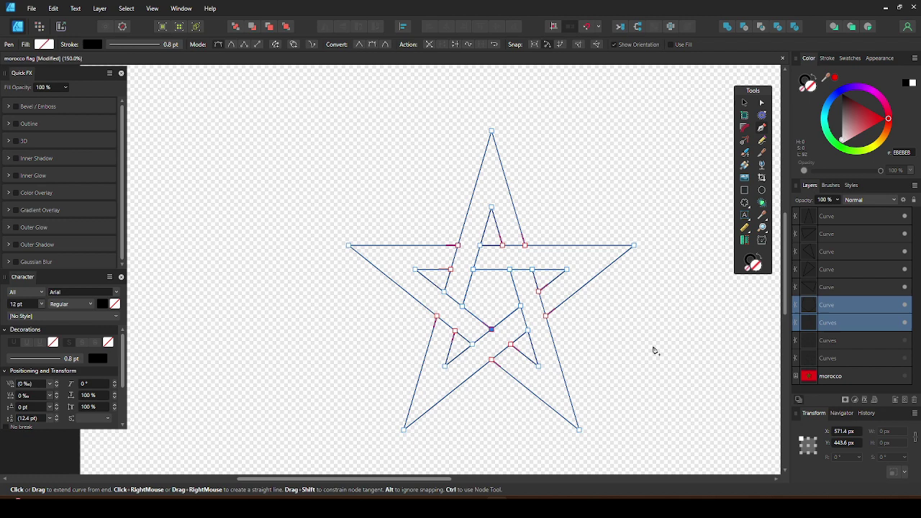
pyautogui.hotkey('ctrl', 'd')
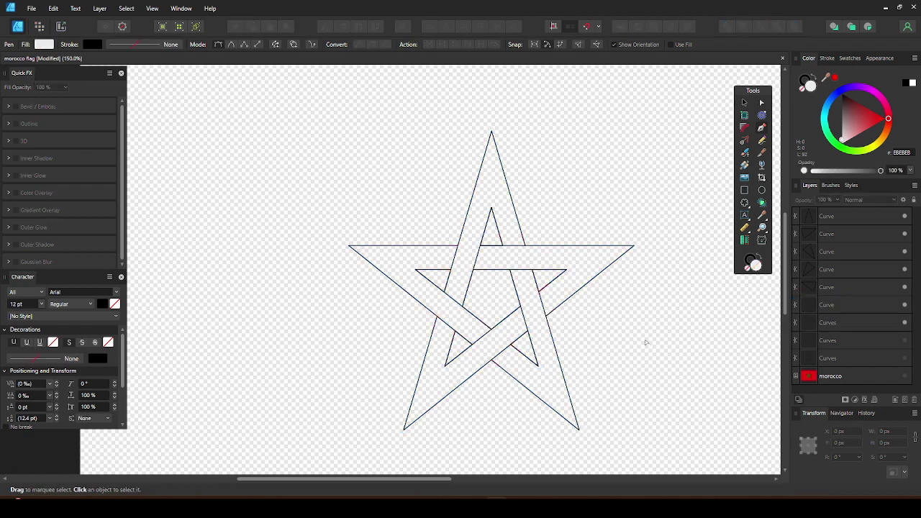
# Trace the star's complete outer outline as a separate curve, snapping to its five tips and five inner corners.
pyautogui.keyDown('ctrl'); pyautogui.click(514, 208); pyautogui.keyUp('ctrl')
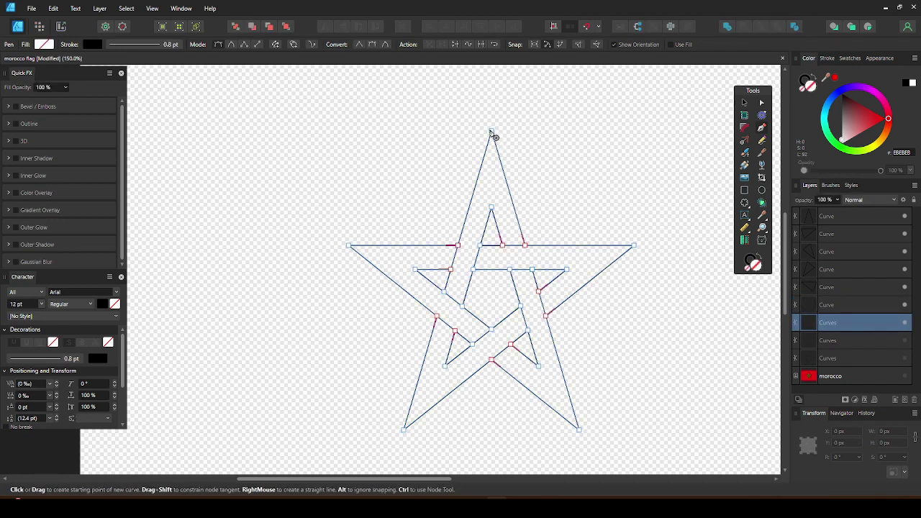
pyautogui.click(492, 133)
pyautogui.click(526, 246)
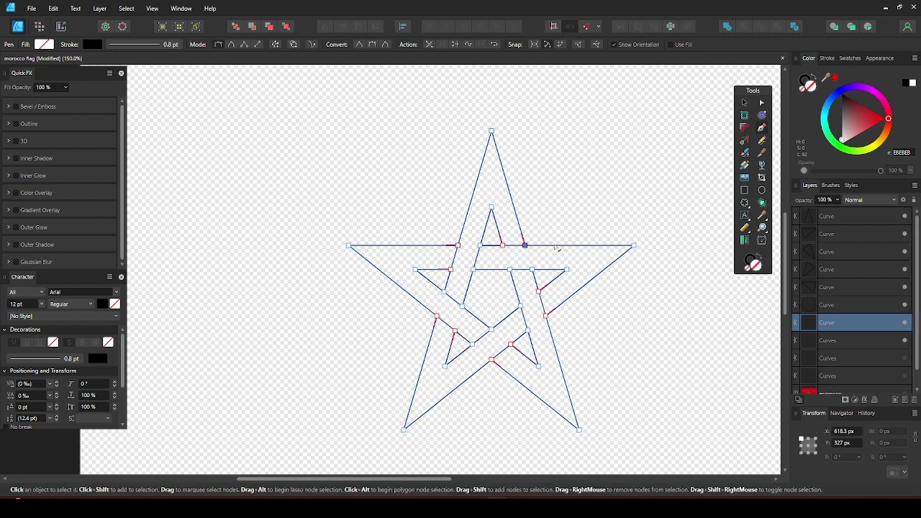
pyautogui.click(634, 246)
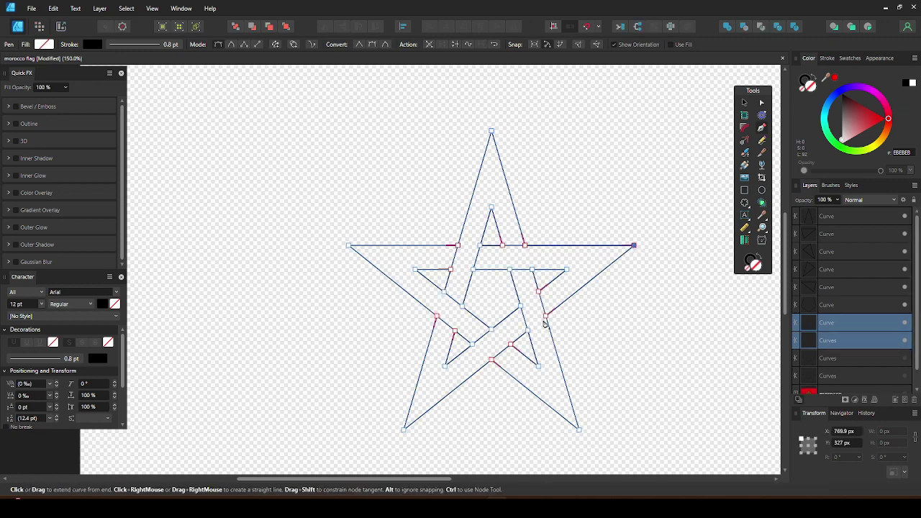
pyautogui.click(580, 432)
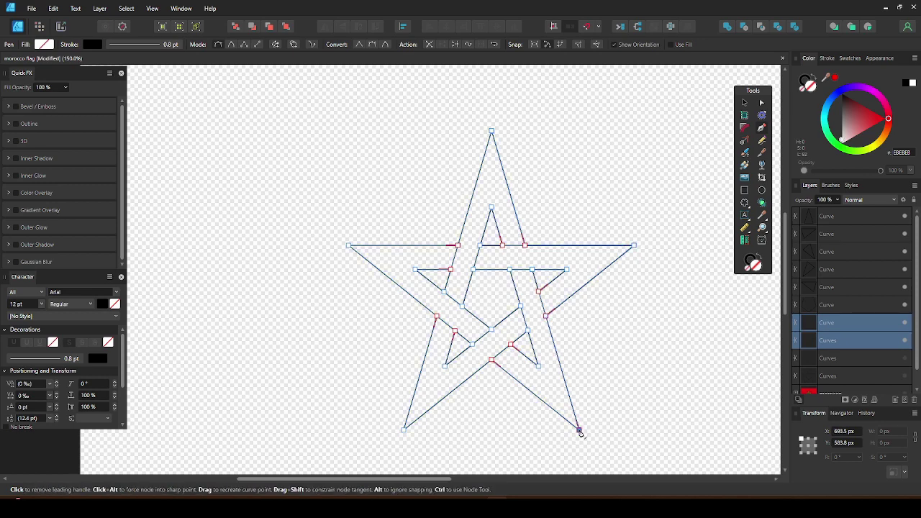
pyautogui.click(492, 361)
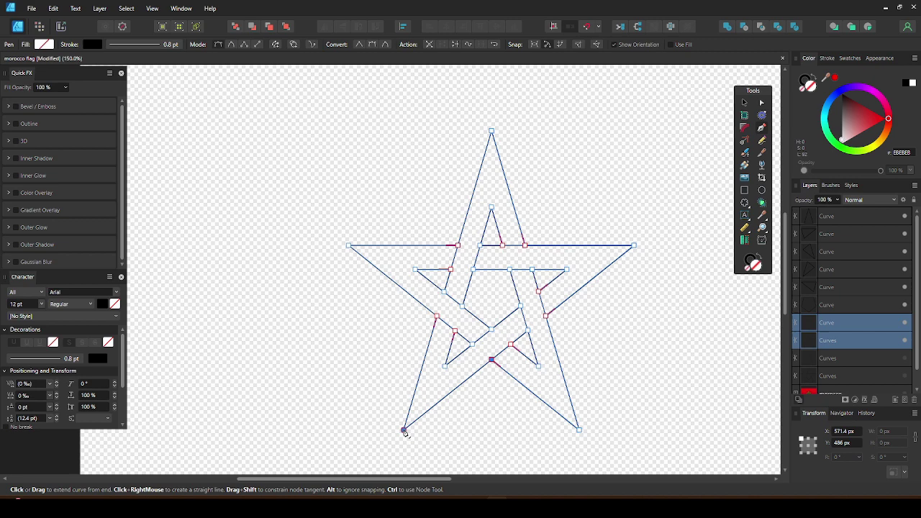
pyautogui.click(404, 430)
pyautogui.click(349, 246)
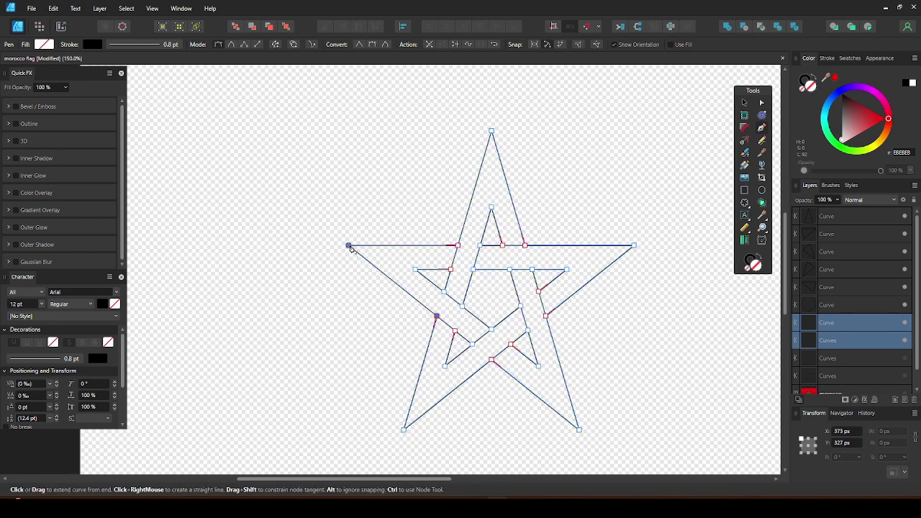
pyautogui.click(457, 245)
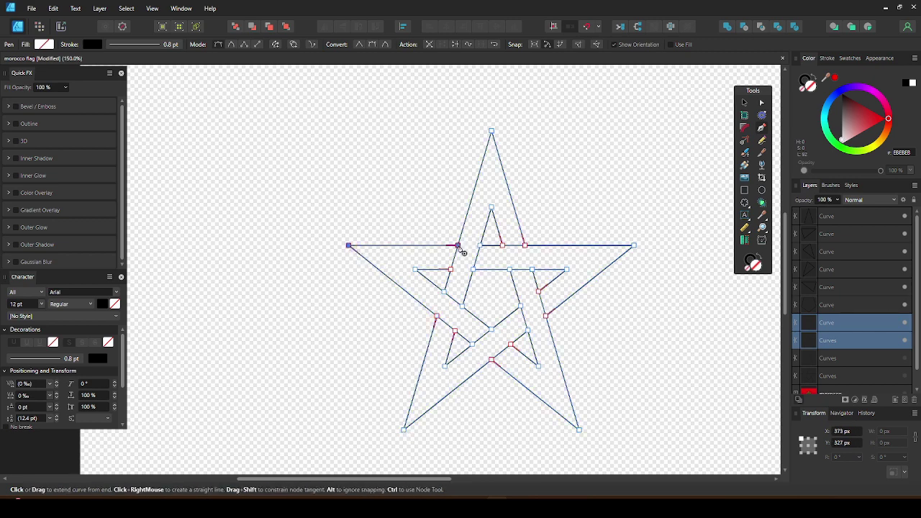
pyautogui.click(492, 131)
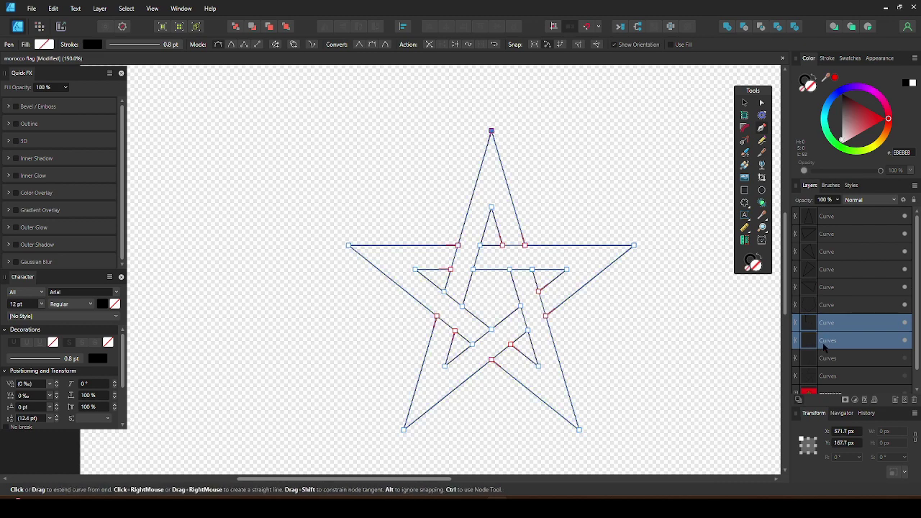
# Fill the traced outer star outline with red FF0000 and switch to the Move tool.
pyautogui.click(831, 324)
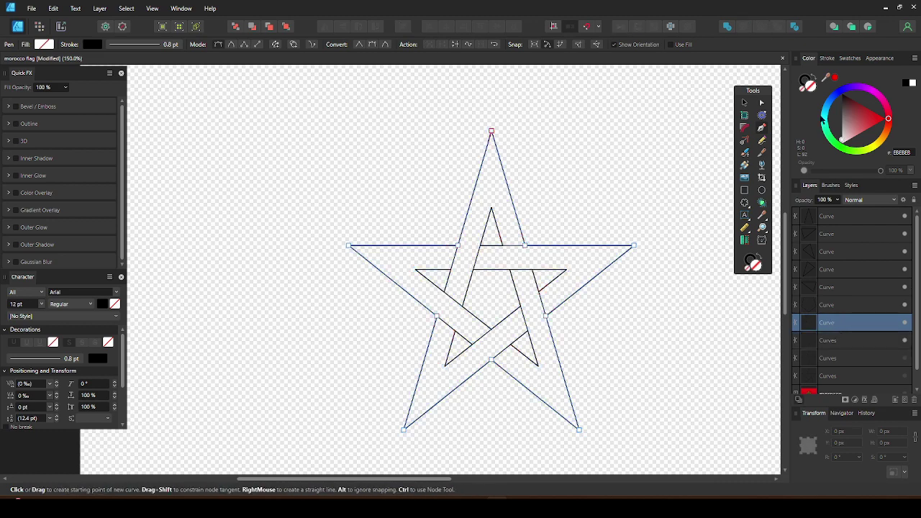
pyautogui.moveTo(854, 123); pyautogui.dragTo(887, 119)
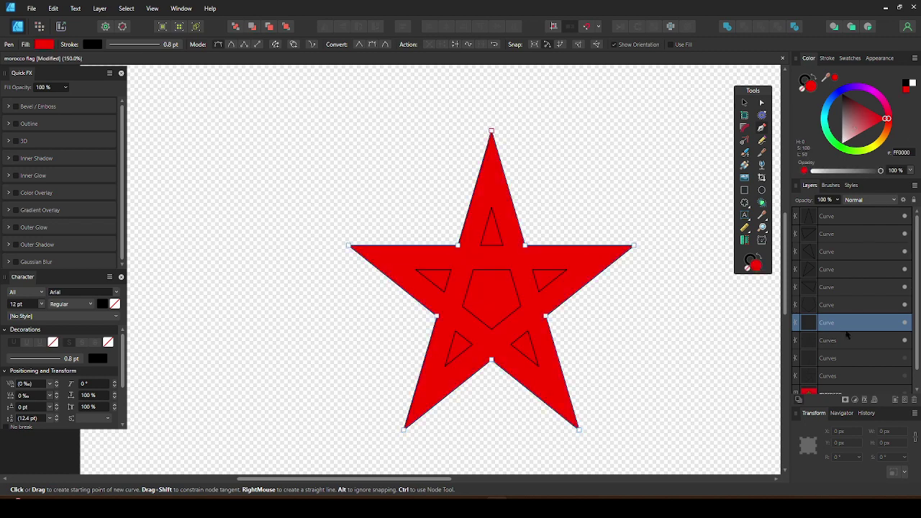
pyautogui.click(744, 103)
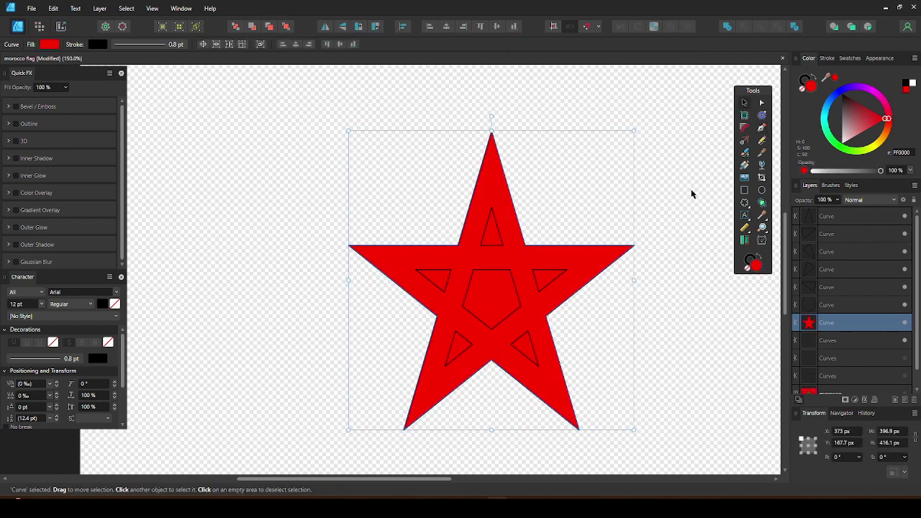
# Try to subtract the central pentagon from the red star and undo the operation.
pyautogui.click(828, 216)
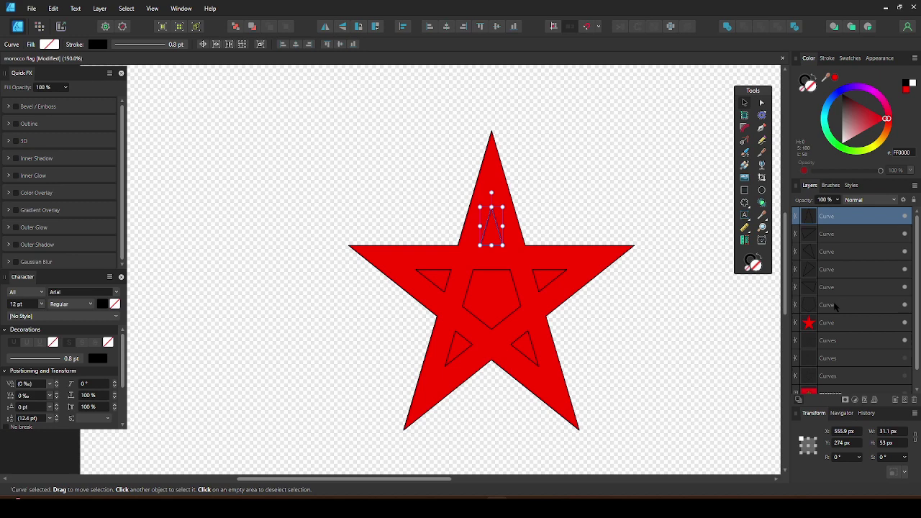
pyautogui.click(828, 304)
pyautogui.keyDown('shift'); pyautogui.click(523, 263); pyautogui.keyUp('shift')
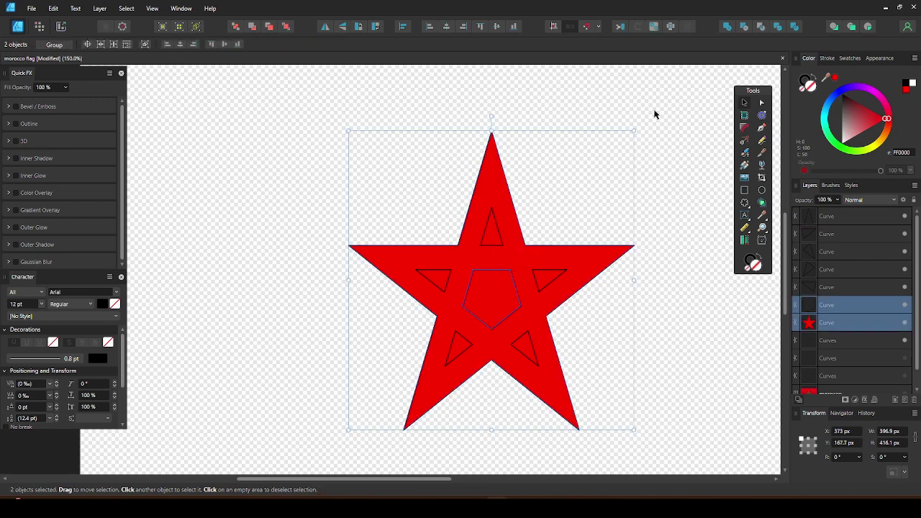
pyautogui.click(744, 27)
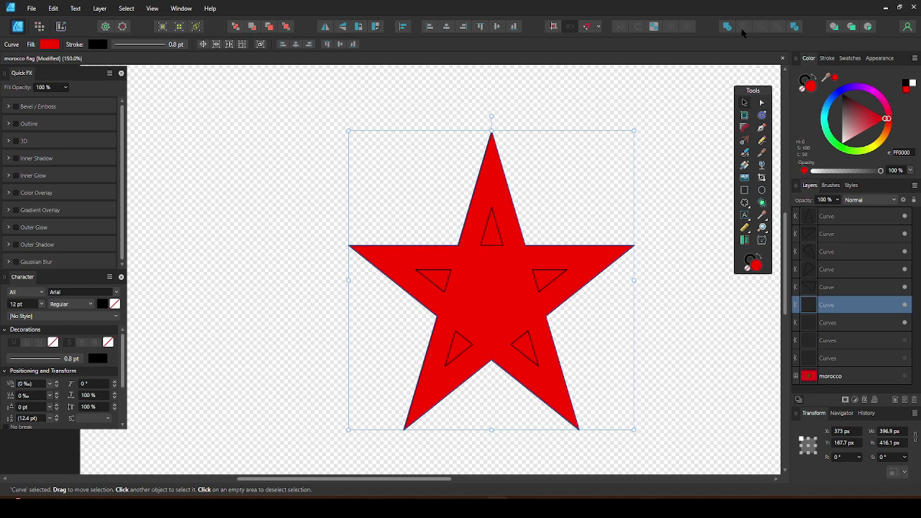
pyautogui.hotkey('ctrl', 'z')
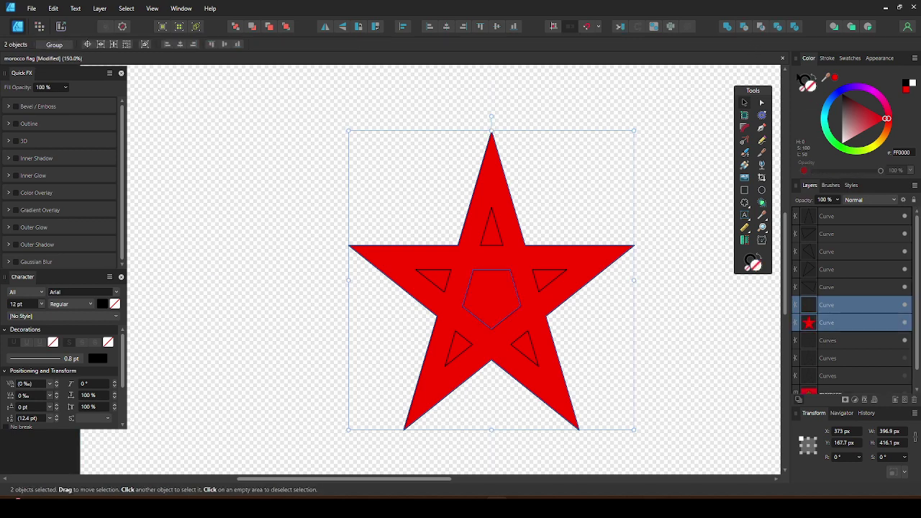
pyautogui.hotkey('ctrl', 'z')
# Close the central pentagon's curve and subtract it from the red star to cut out the middle.
pyautogui.click(762, 102)
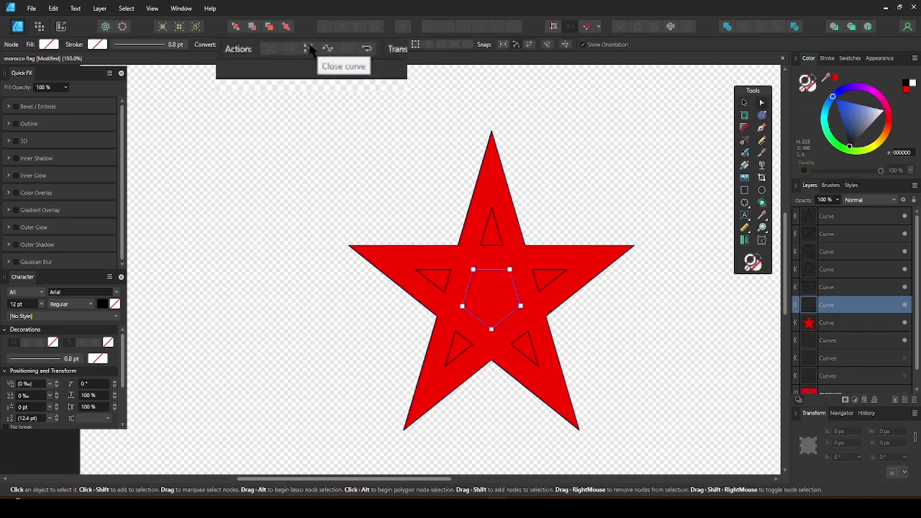
pyautogui.click(308, 44)
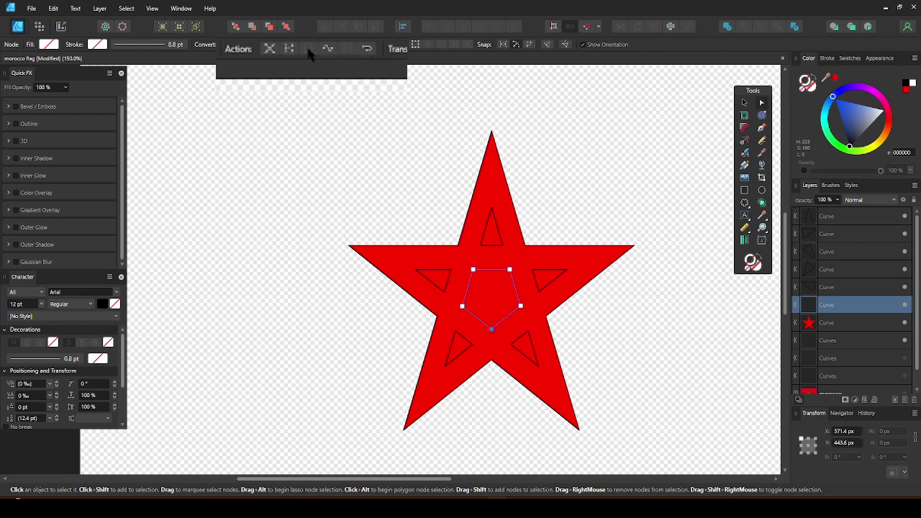
pyautogui.keyDown('shift'); pyautogui.click(514, 255); pyautogui.keyUp('shift')
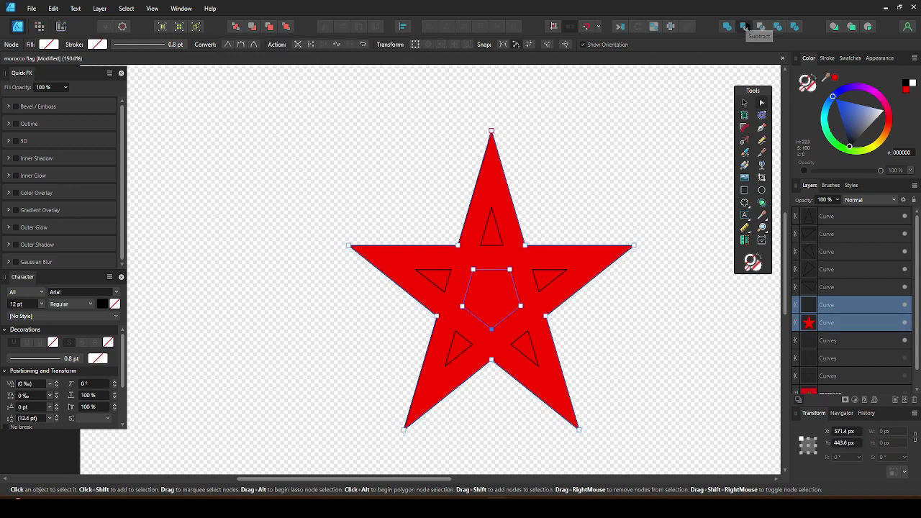
pyautogui.click(745, 27)
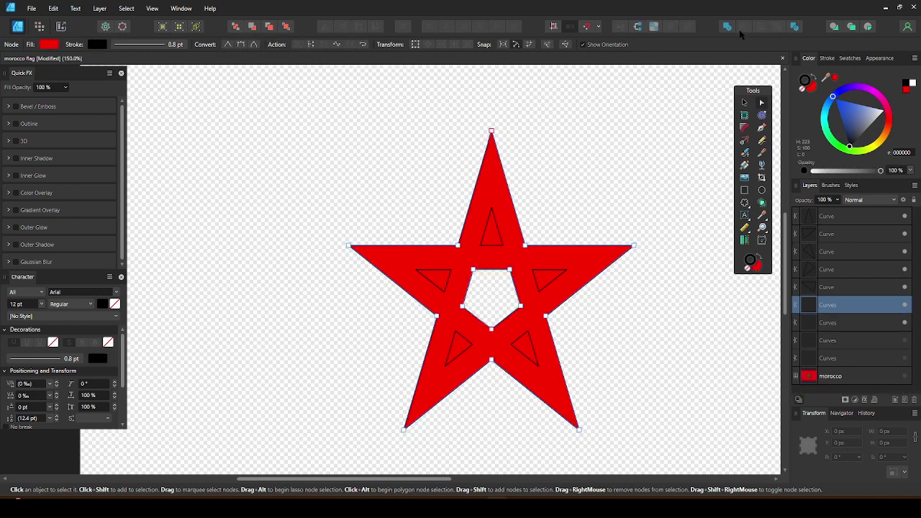
# Close the top triangle's curve, subtract it from the red star, and reorder the star beneath the remaining triangle curves.
pyautogui.click(486, 232)
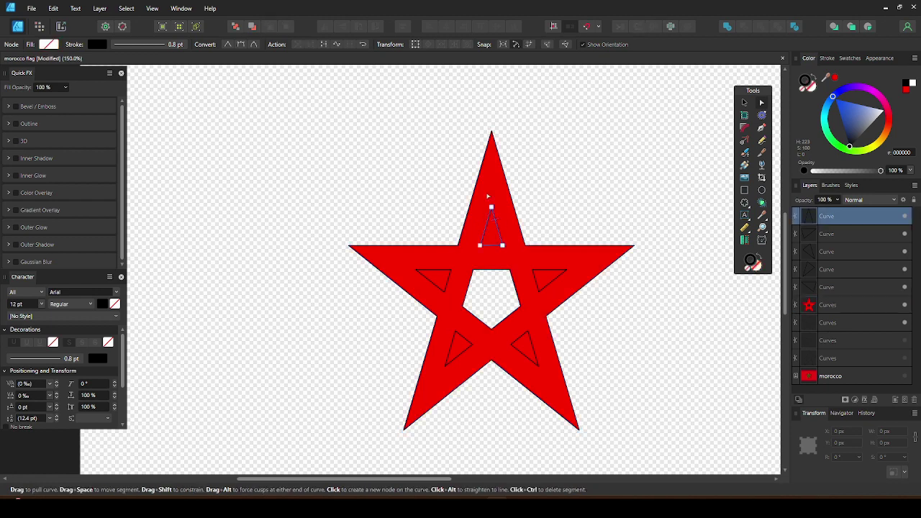
pyautogui.click(325, 45)
pyautogui.keyDown('shift'); pyautogui.click(492, 175); pyautogui.keyUp('shift')
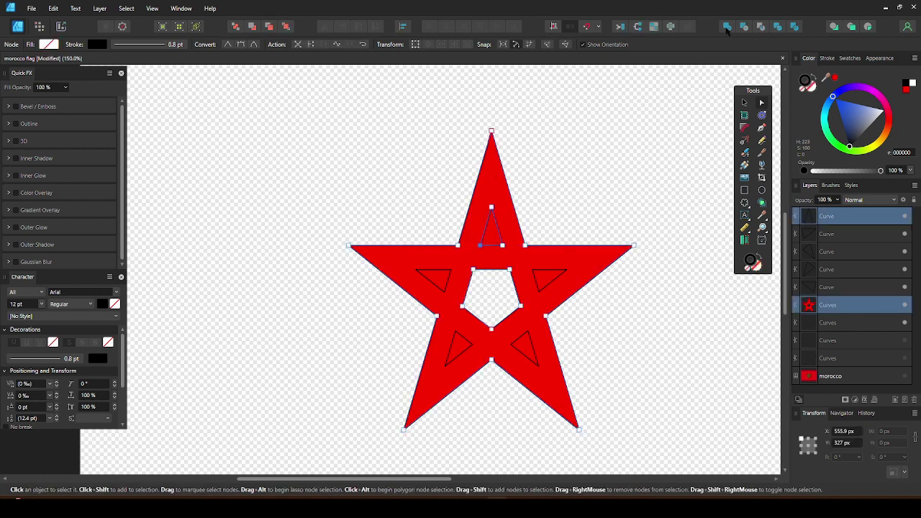
pyautogui.click(745, 27)
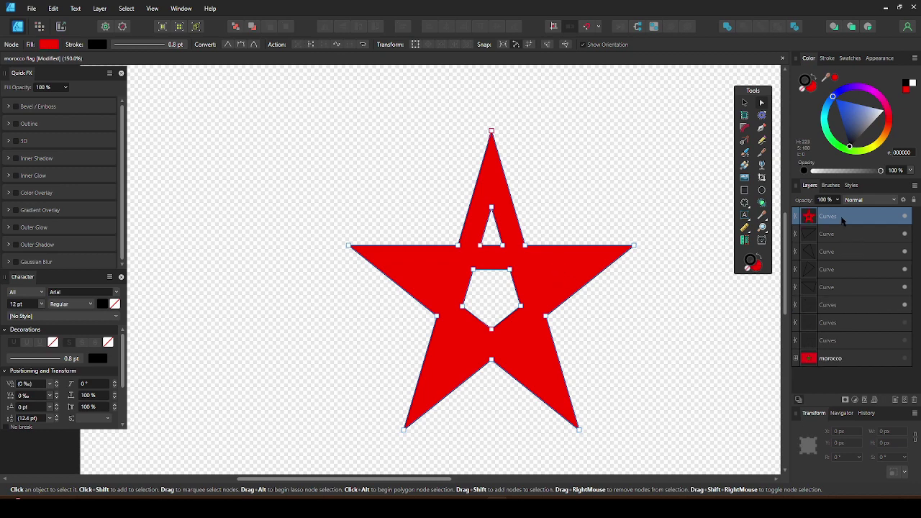
pyautogui.moveTo(843, 217); pyautogui.dragTo(821, 296)
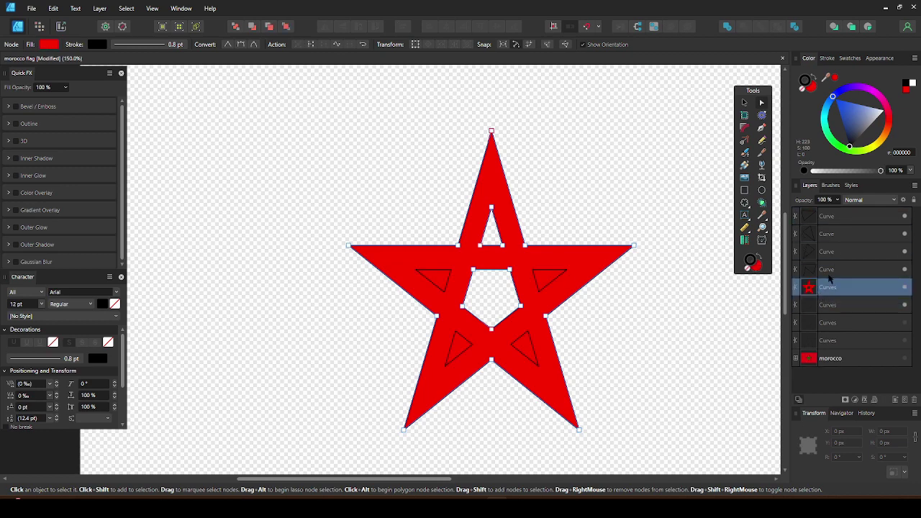
# Close the upper-left triangle's curve and subtract it from the red star.
pyautogui.click(830, 270)
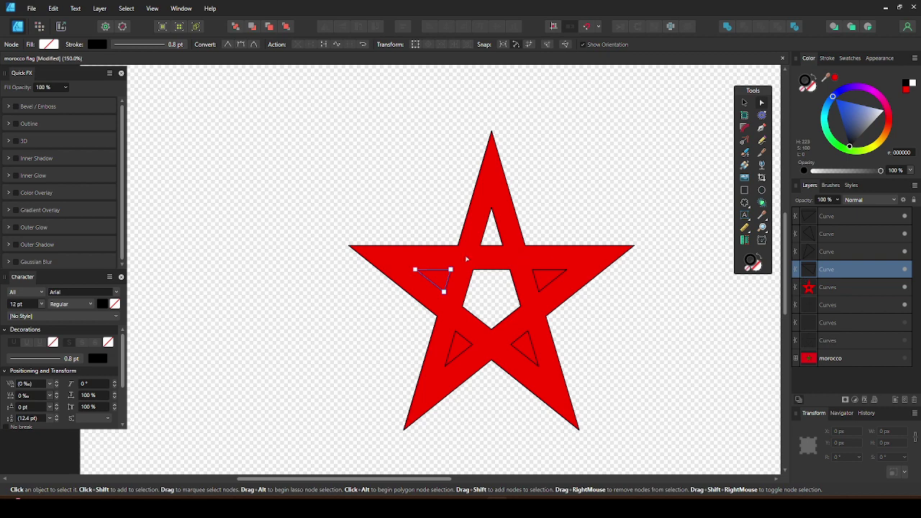
pyautogui.click(405, 262)
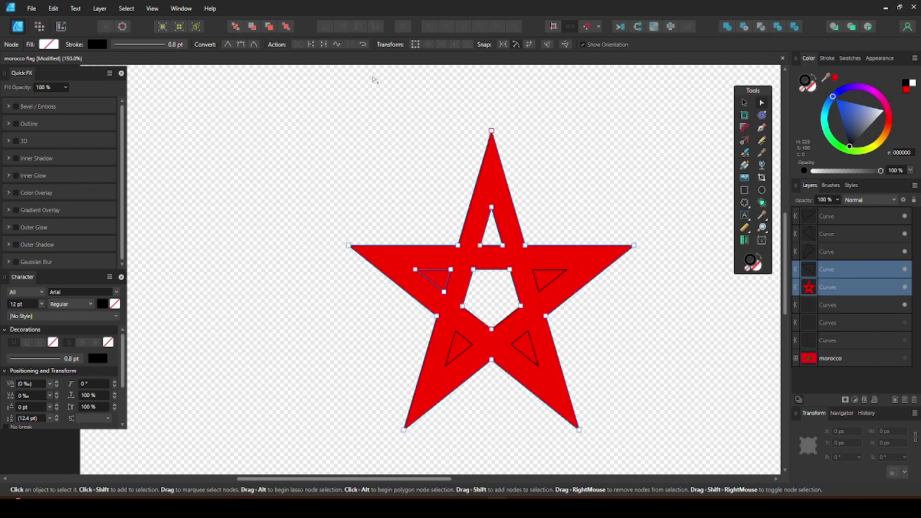
pyautogui.click(424, 277)
pyautogui.click(415, 270)
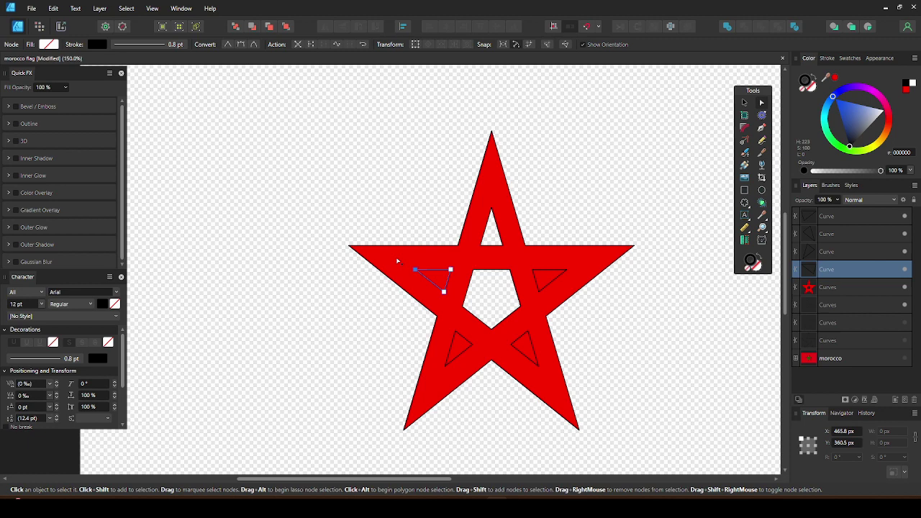
pyautogui.keyDown('shift'); pyautogui.click(397, 262); pyautogui.keyUp('shift')
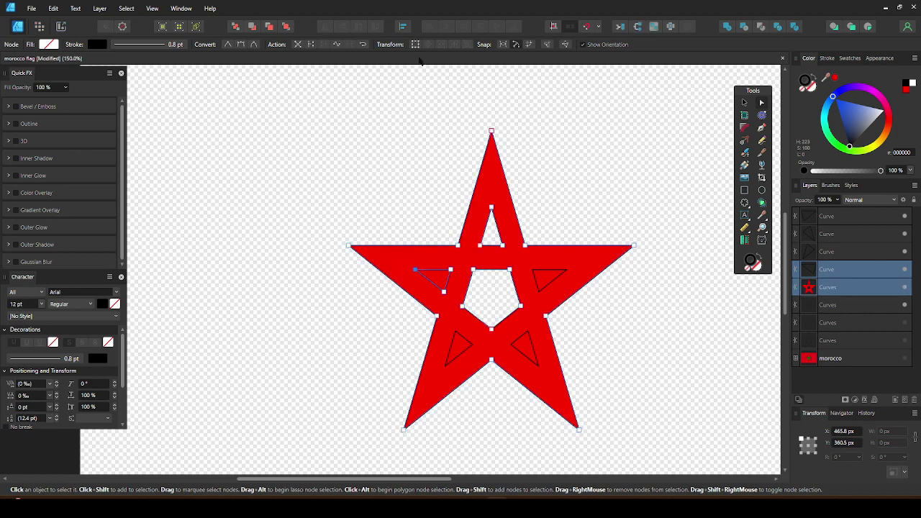
pyautogui.click(742, 28)
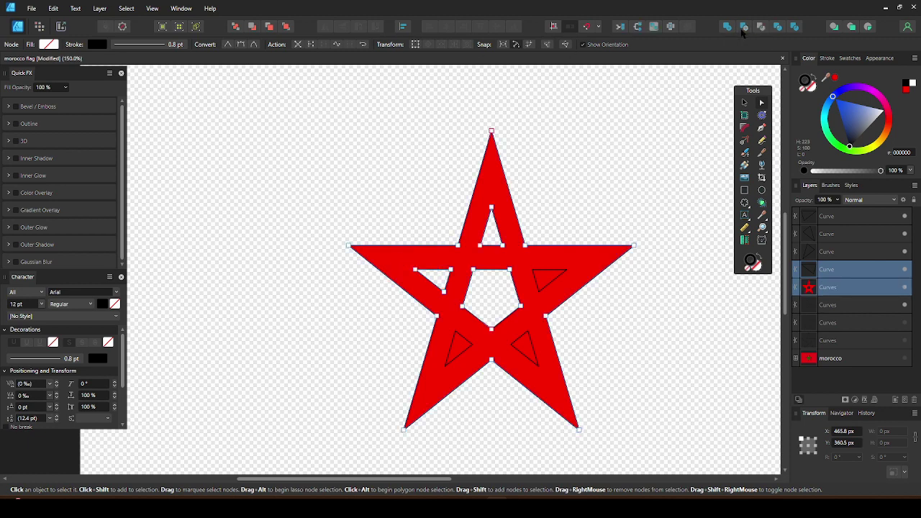
# Close the lower-left triangle's curve and subtract it from the red star.
pyautogui.click(452, 353)
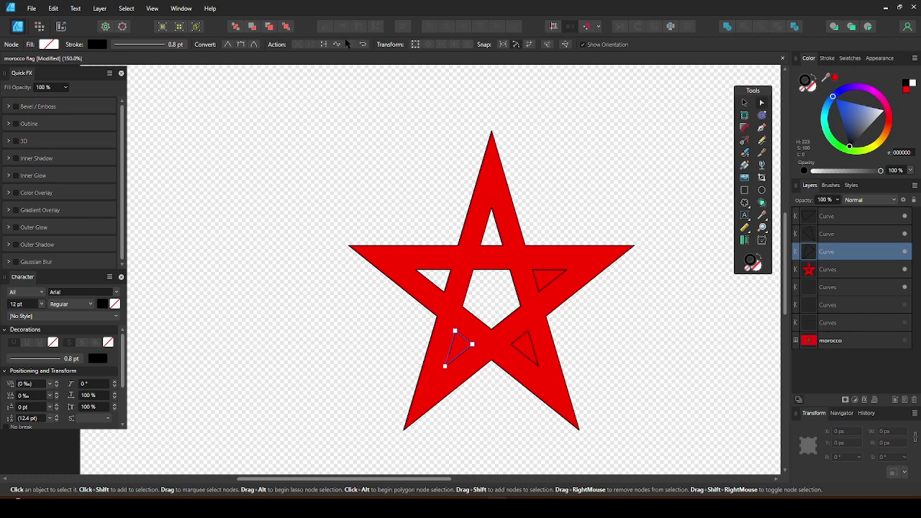
pyautogui.click(324, 44)
pyautogui.keyDown('shift'); pyautogui.click(427, 389); pyautogui.keyUp('shift')
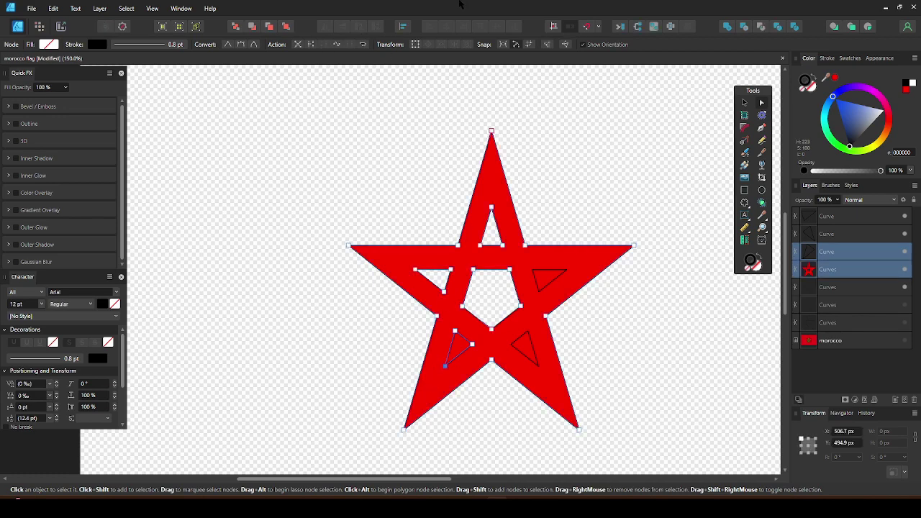
pyautogui.click(744, 27)
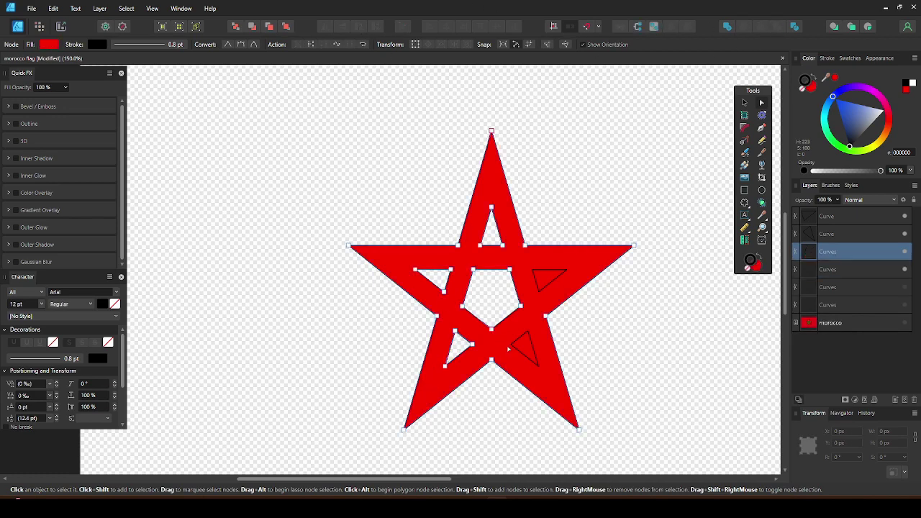
# Close the lower-right triangle's curve and subtract it from the red star.
pyautogui.click(525, 357)
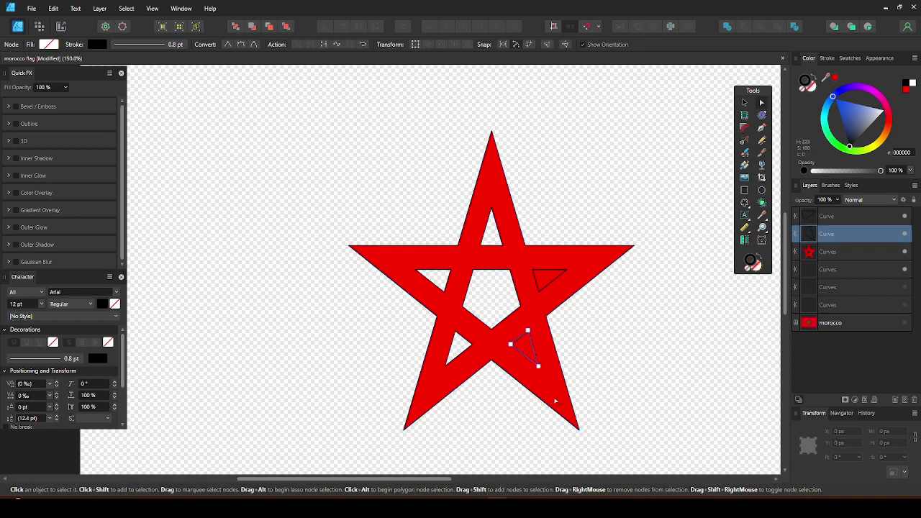
pyautogui.click(324, 44)
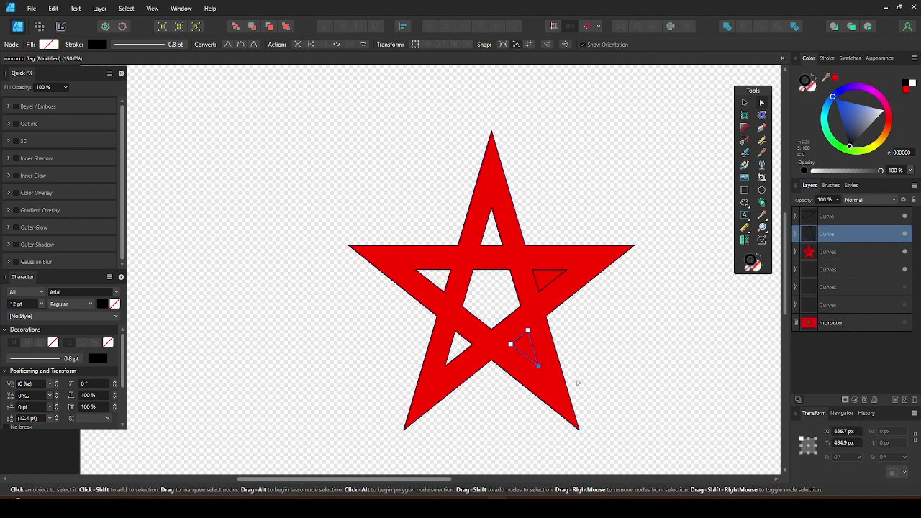
pyautogui.keyDown('shift'); pyautogui.click(556, 396); pyautogui.keyUp('shift')
pyautogui.click(744, 26)
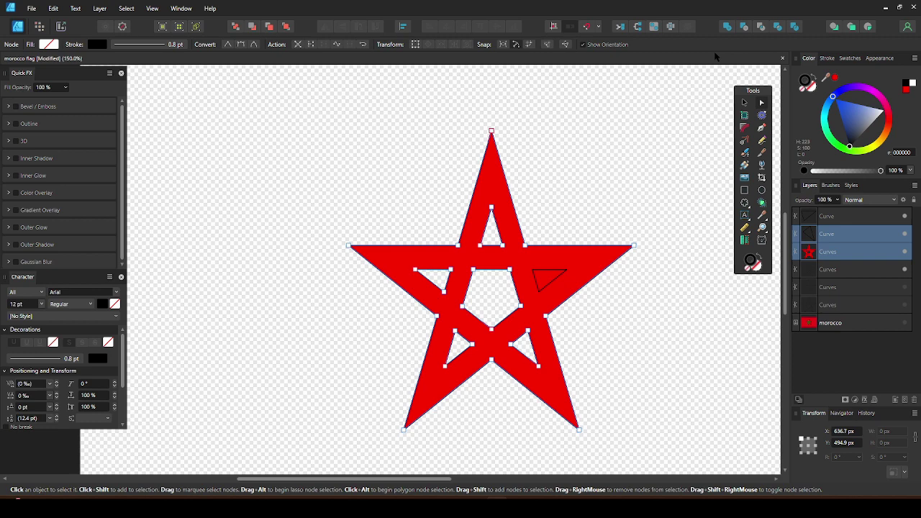
# Close the upper-right triangle's curve and subtract it from the red star.
pyautogui.click(555, 274)
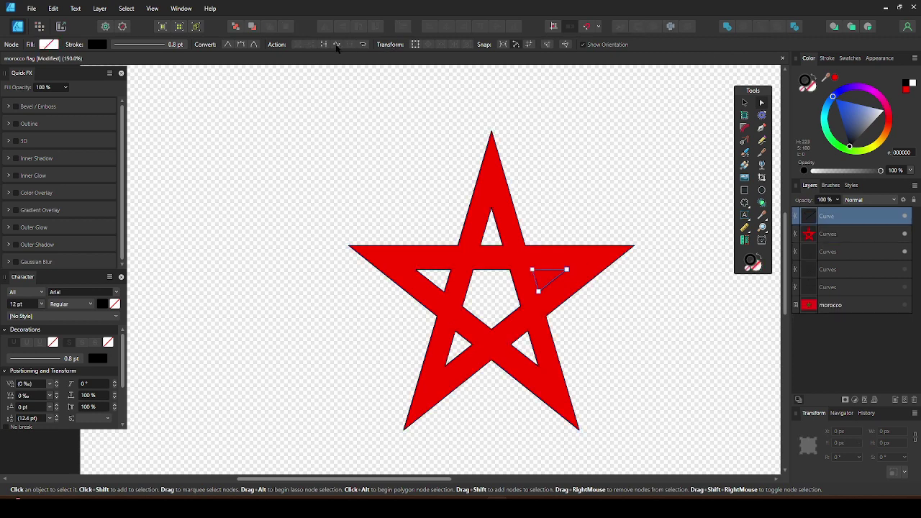
pyautogui.click(532, 270)
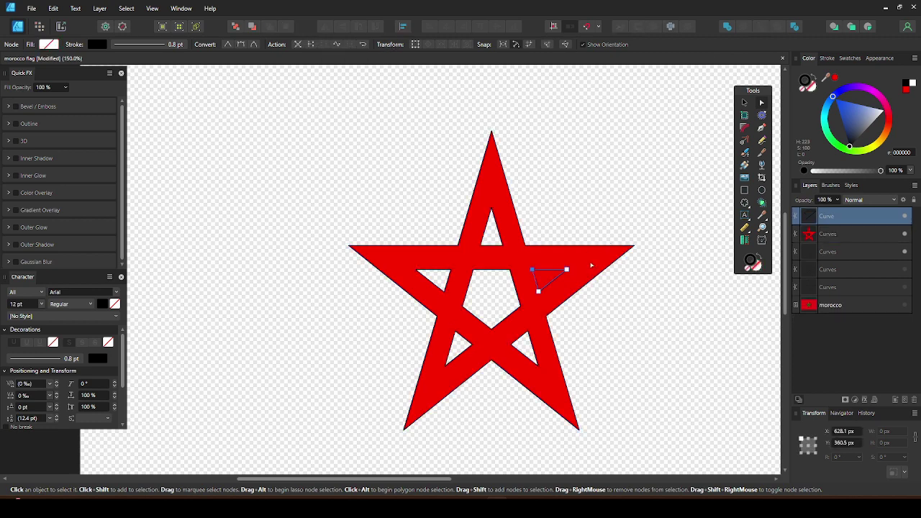
pyautogui.keyDown('shift'); pyautogui.click(595, 261); pyautogui.keyUp('shift')
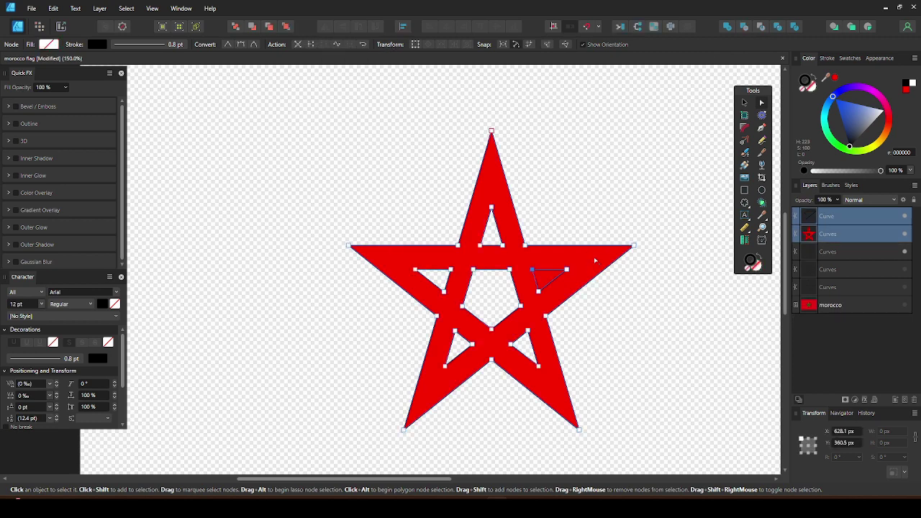
pyautogui.click(746, 28)
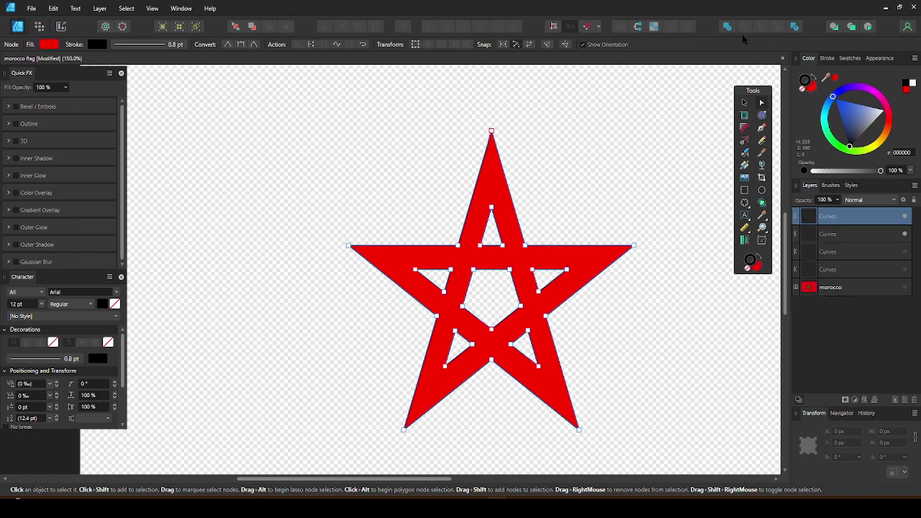
# Switch to the Move tool and delete the two hidden leftover Curves layers above the morocco image.
pyautogui.click(745, 103)
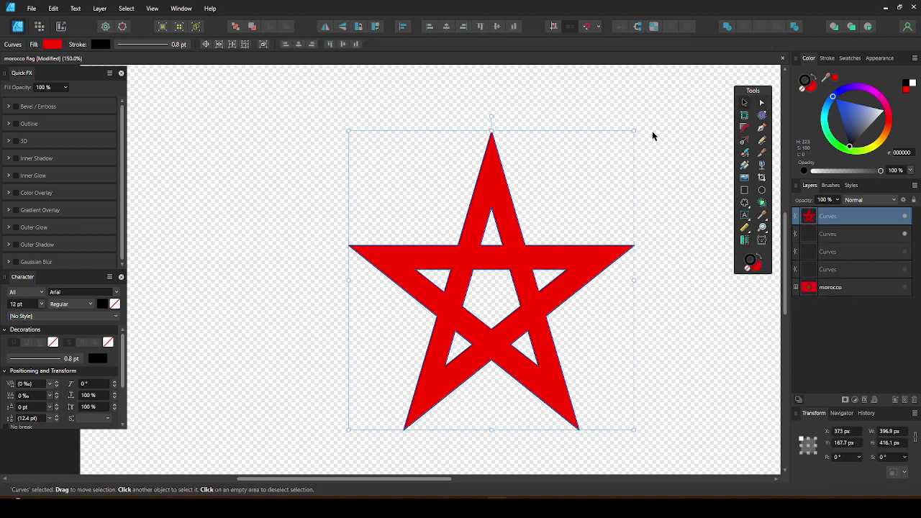
pyautogui.click(827, 234)
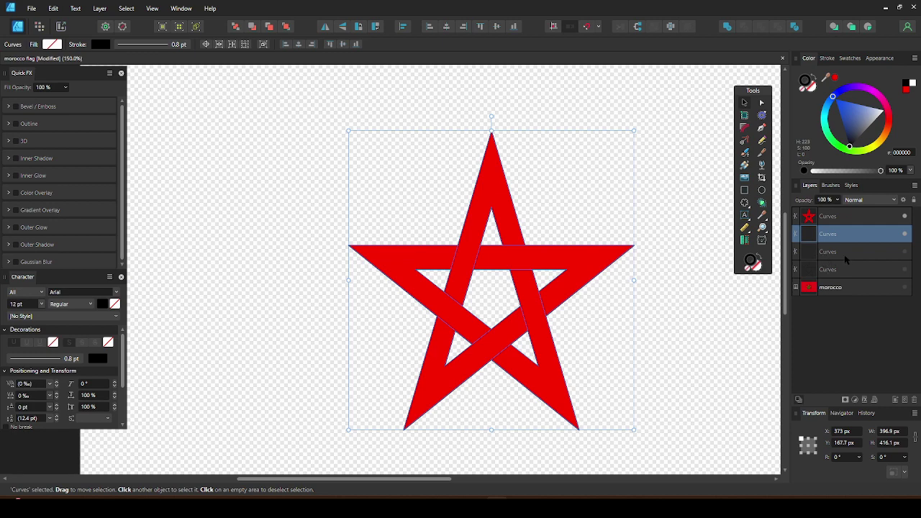
pyautogui.click(847, 270)
pyautogui.press('Delete')
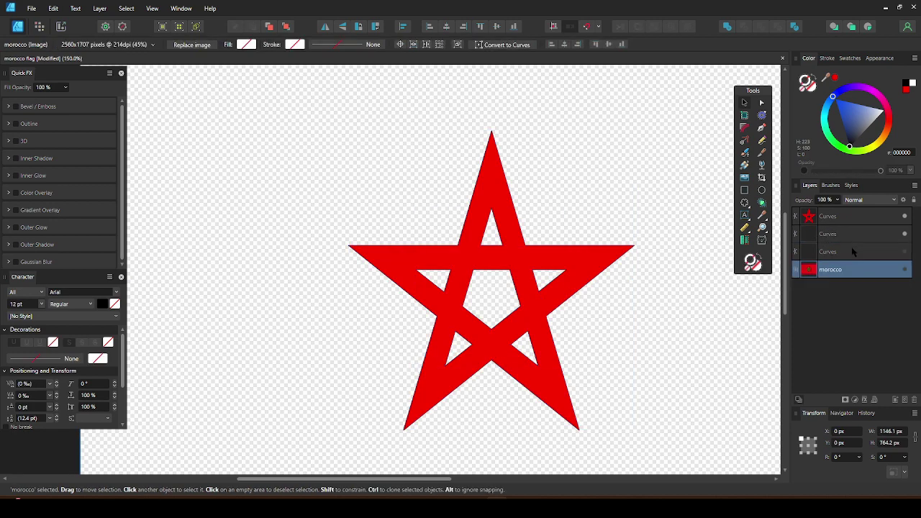
pyautogui.click(849, 246)
pyautogui.press('Delete')
# Move the unfilled interlaced outline curves above the red star in the layer order.
pyautogui.click(834, 238)
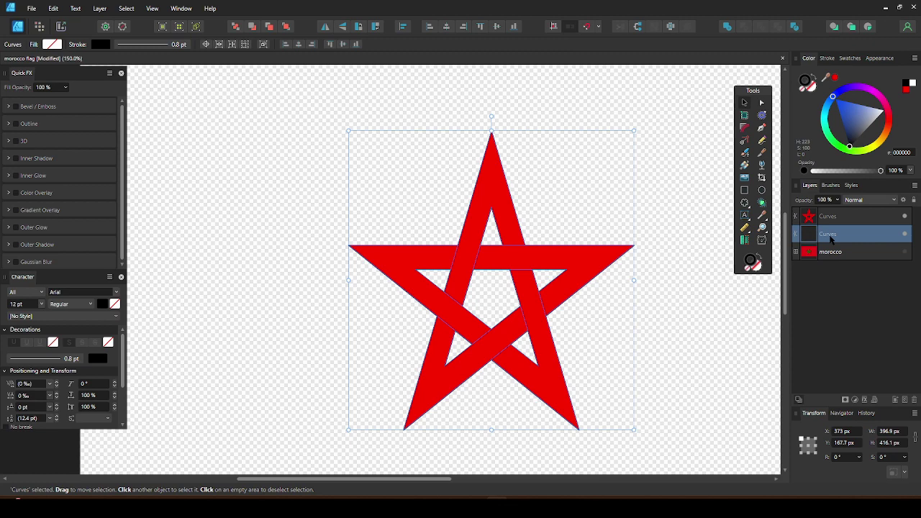
pyautogui.keyDown('shift'); pyautogui.click(829, 222); pyautogui.keyUp('shift')
pyautogui.moveTo(828, 222); pyautogui.dragTo(821, 211)
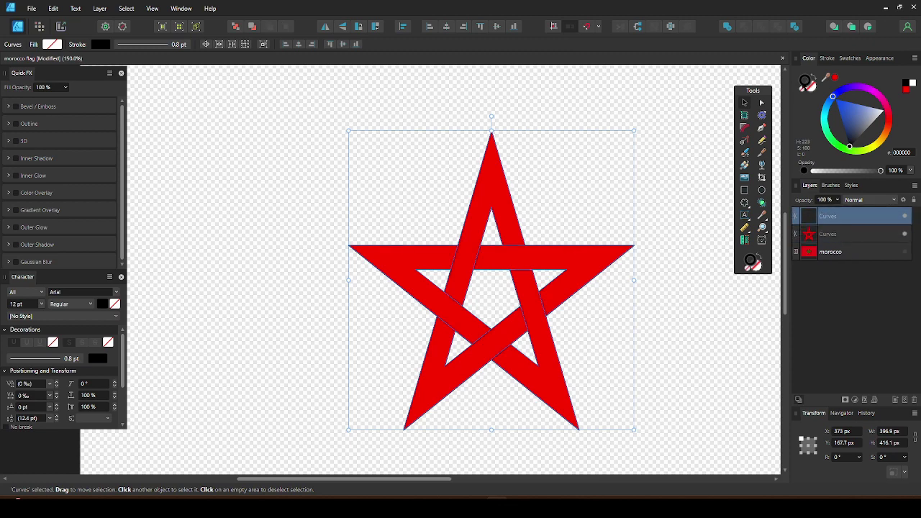
# Set the interlaced outline's stroke width to 2.1 pt and deselect it.
pyautogui.moveTo(857, 126); pyautogui.dragTo(847, 196)
pyautogui.click(828, 58)
pyautogui.moveTo(828, 91); pyautogui.dragTo(836, 91)
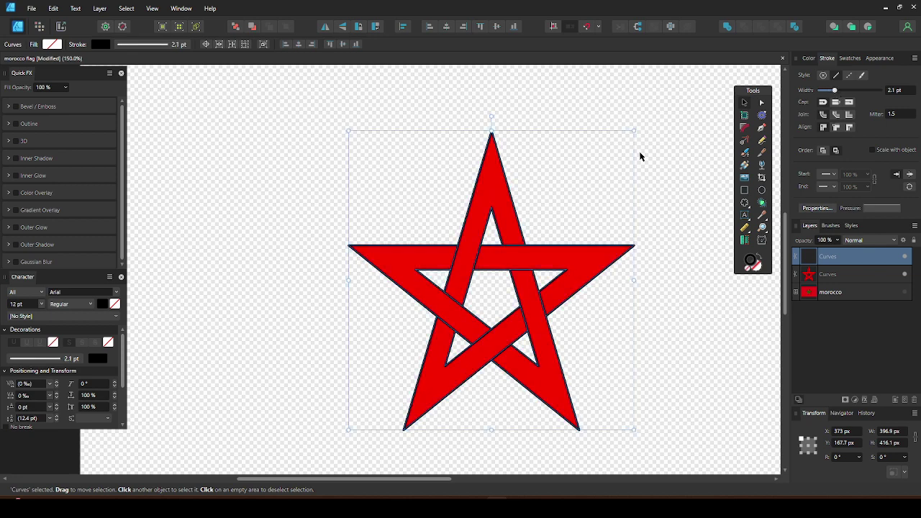
pyautogui.click(675, 146)
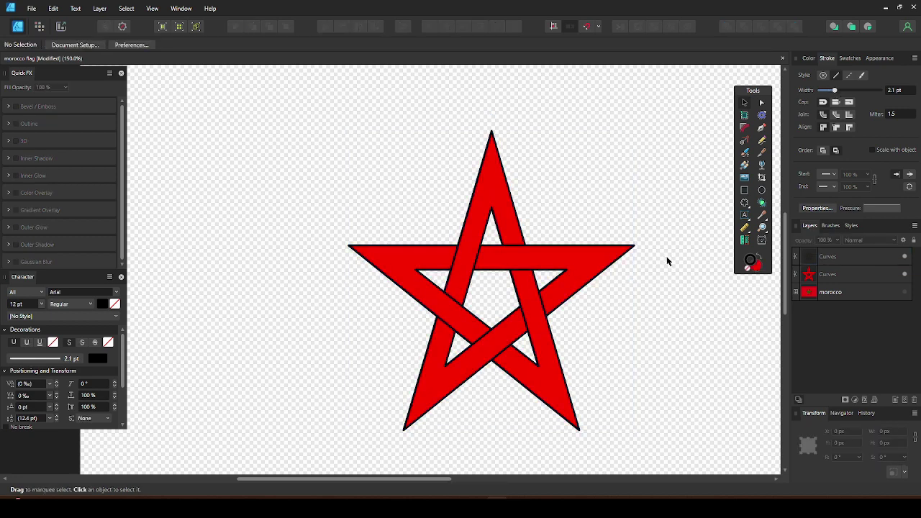